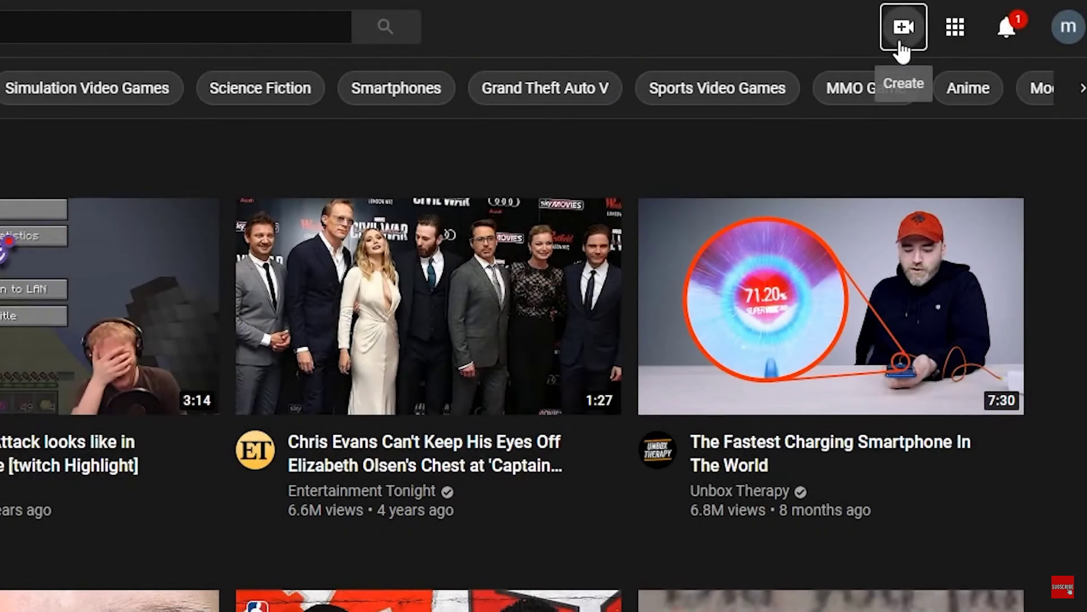
Start a new video upload and add the file "How to Download Youtube Videos.mp4" from the VideoProc folder.
click(901, 47)
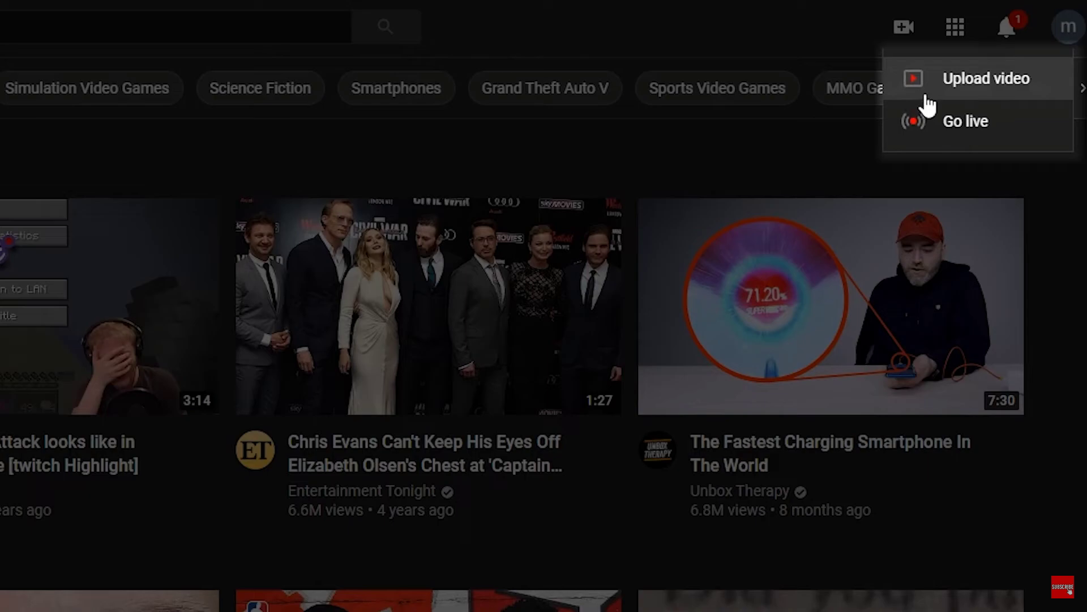
click(1039, 98)
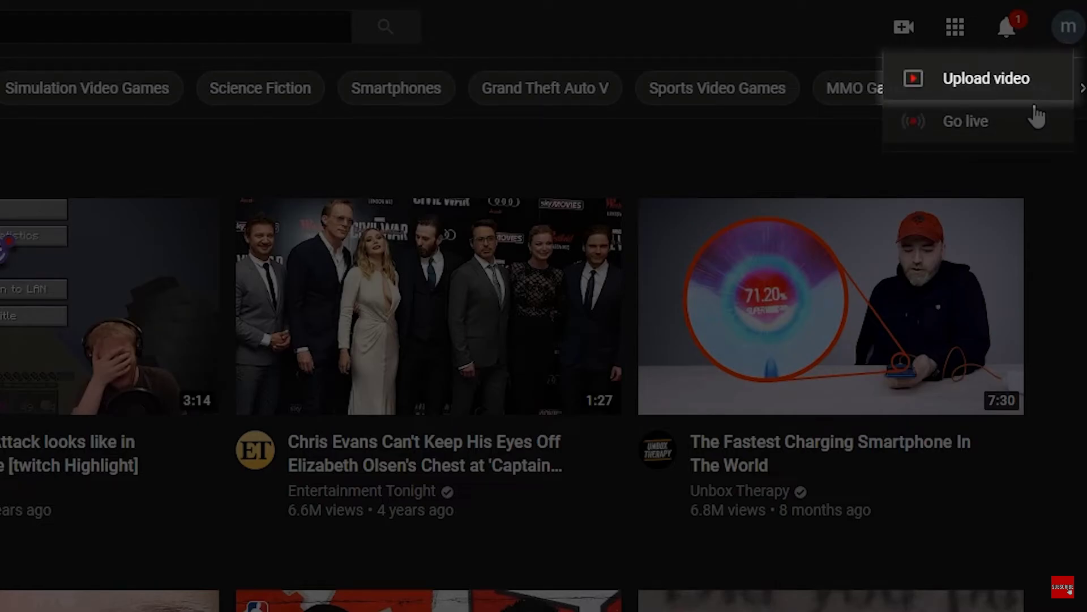
click(1021, 91)
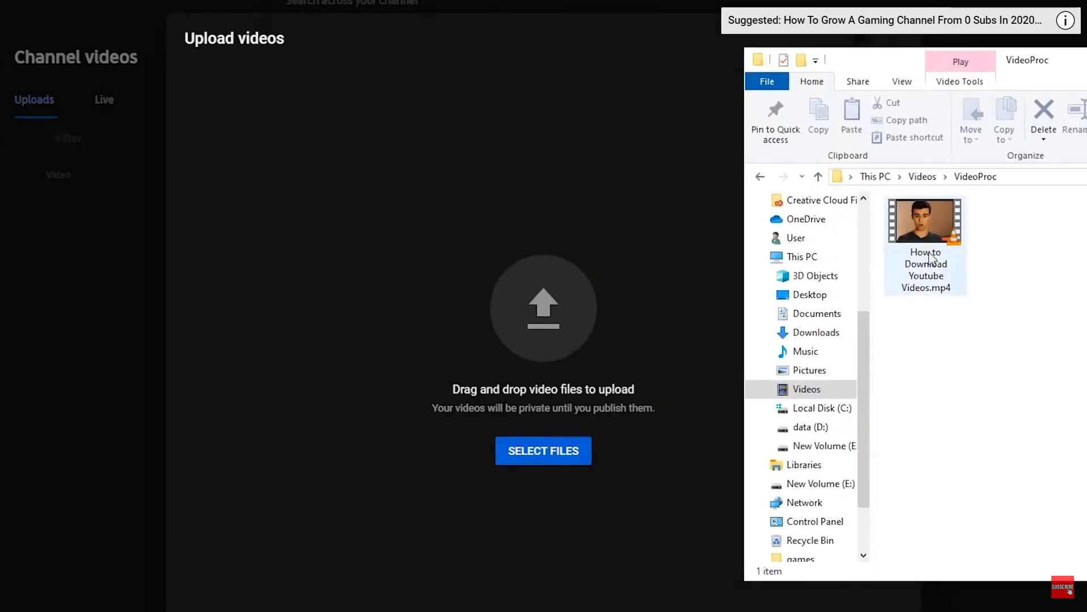
click(941, 234)
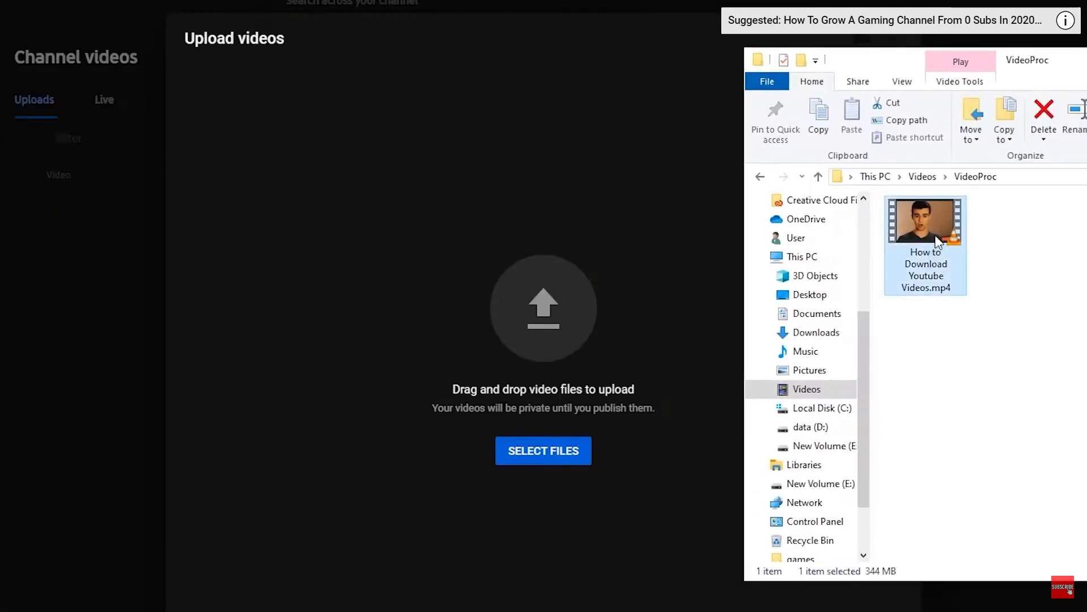
drag(941, 234, 548, 254)
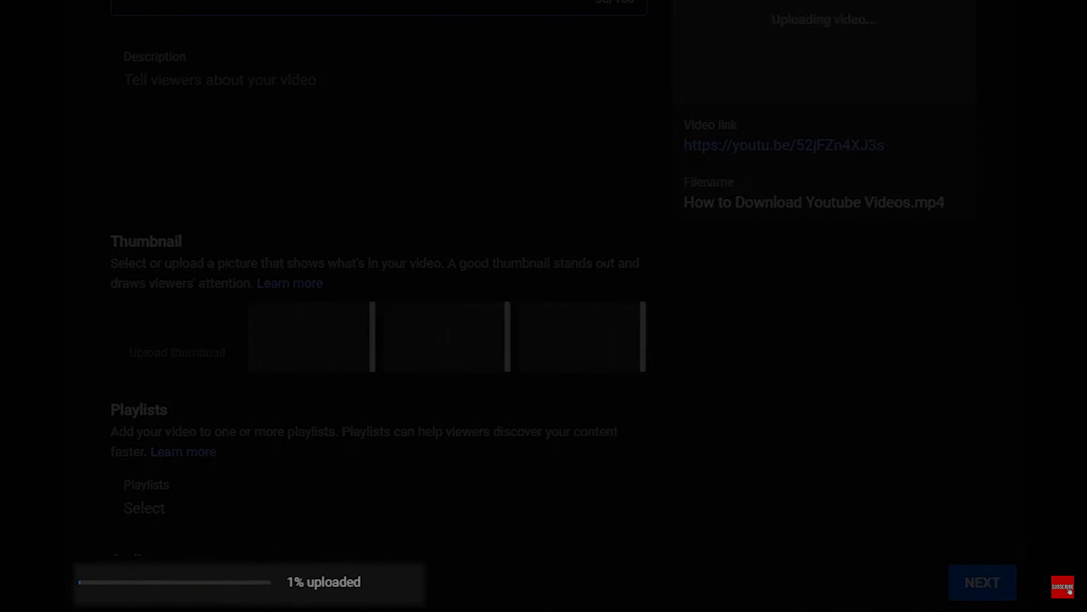
click(219, 80)
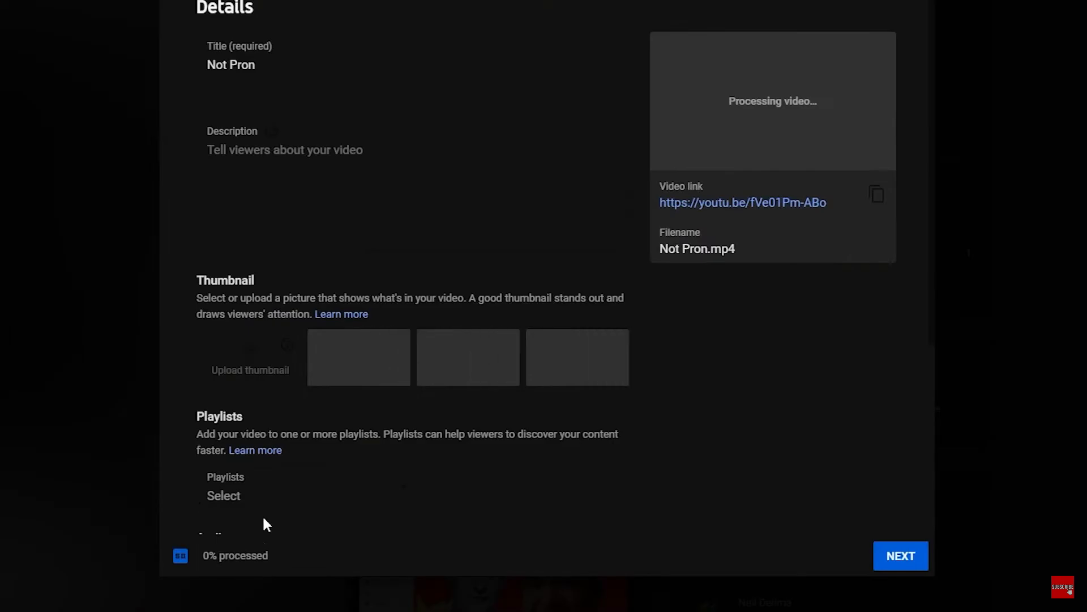
drag(268, 556, 169, 557)
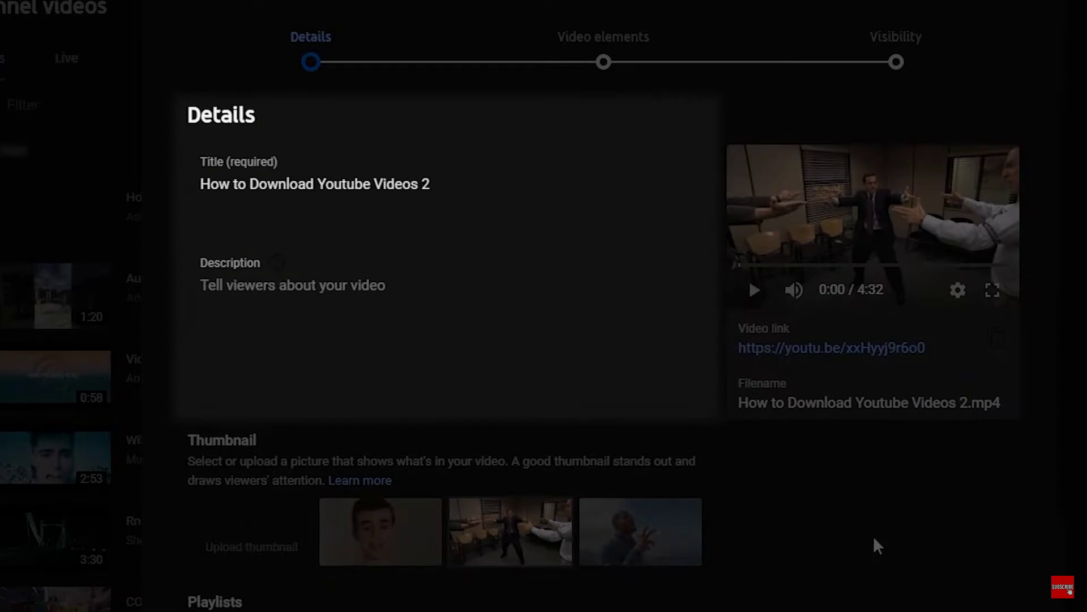
Enter "How to Download Youtube Videos" as the video's description.
click(438, 289)
text(How to D)
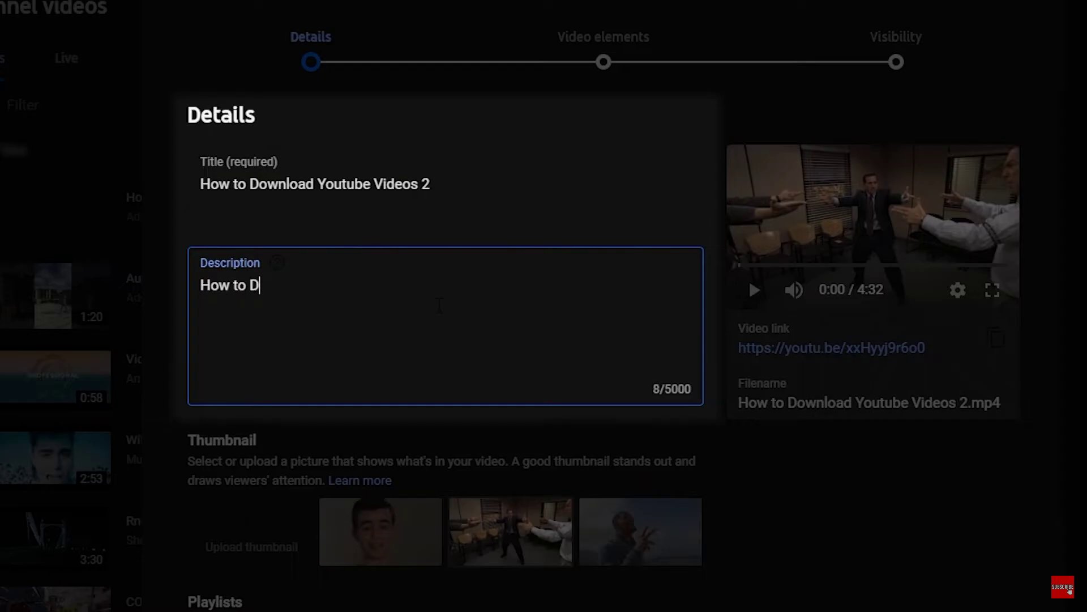
text(ownload Youtube )
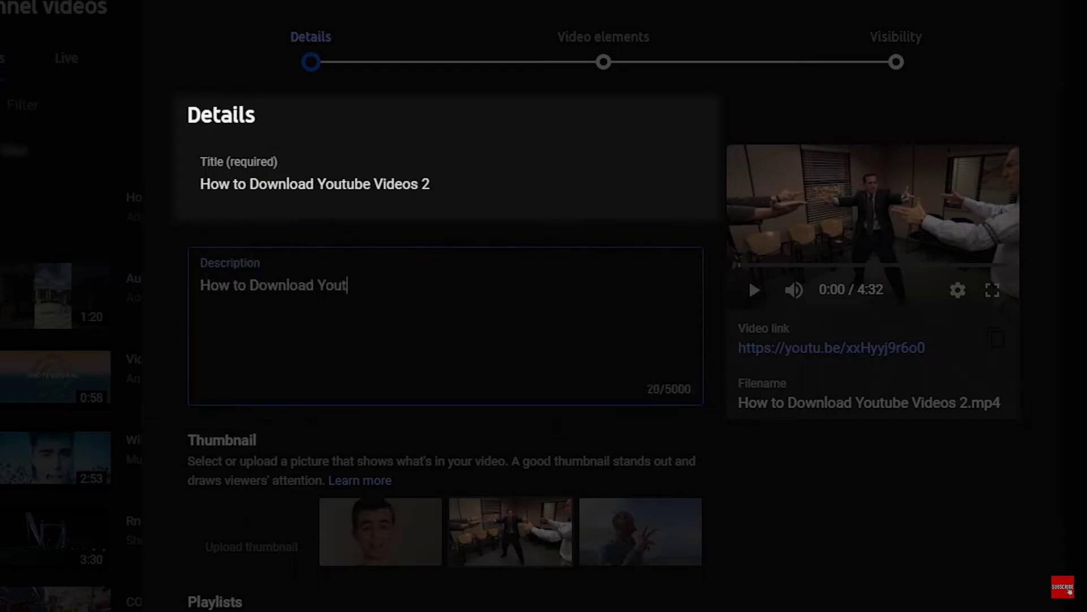
text(Videos)
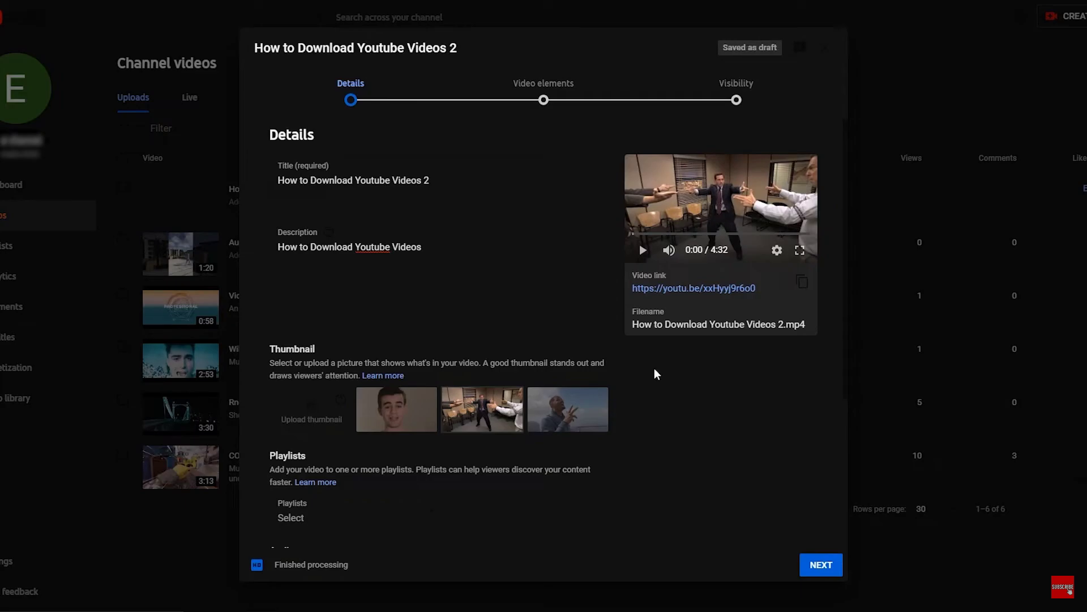
Choose the third suggested thumbnail and view the available playlists without adding the video to any.
scroll(654, 368, down, 3)
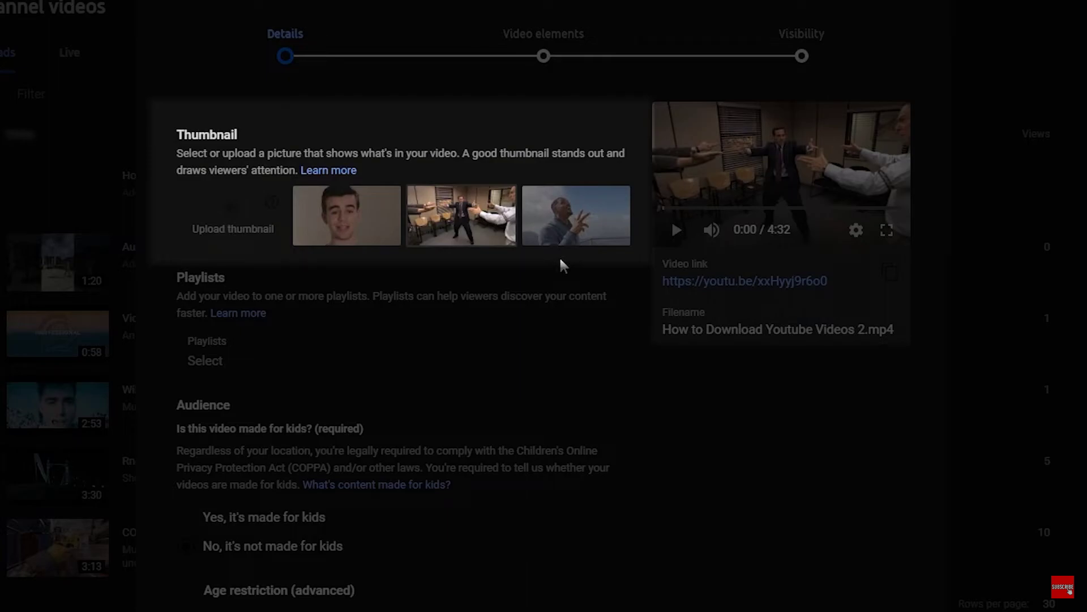
click(561, 239)
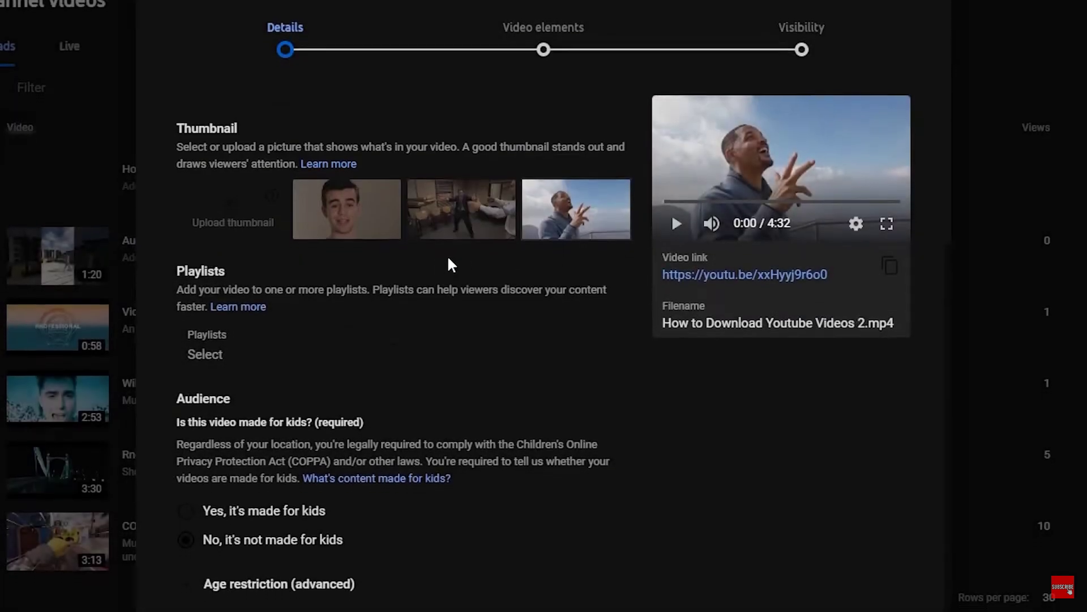
click(300, 351)
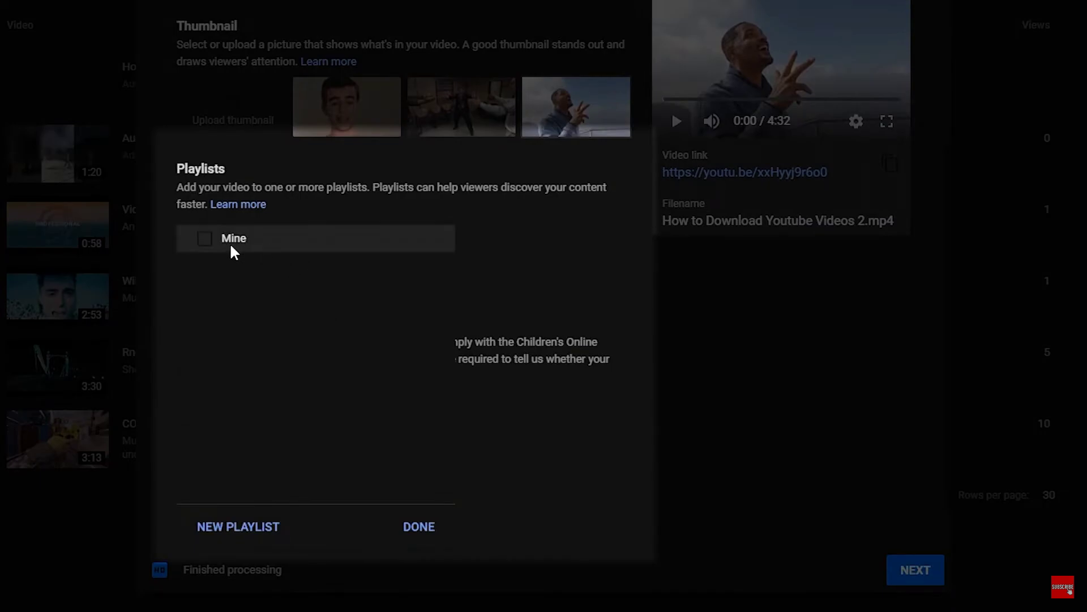
click(418, 526)
Reveal the additional video options and add the tags "How to Download Youtube Videos" and "GYGC".
scroll(416, 383, down, 2)
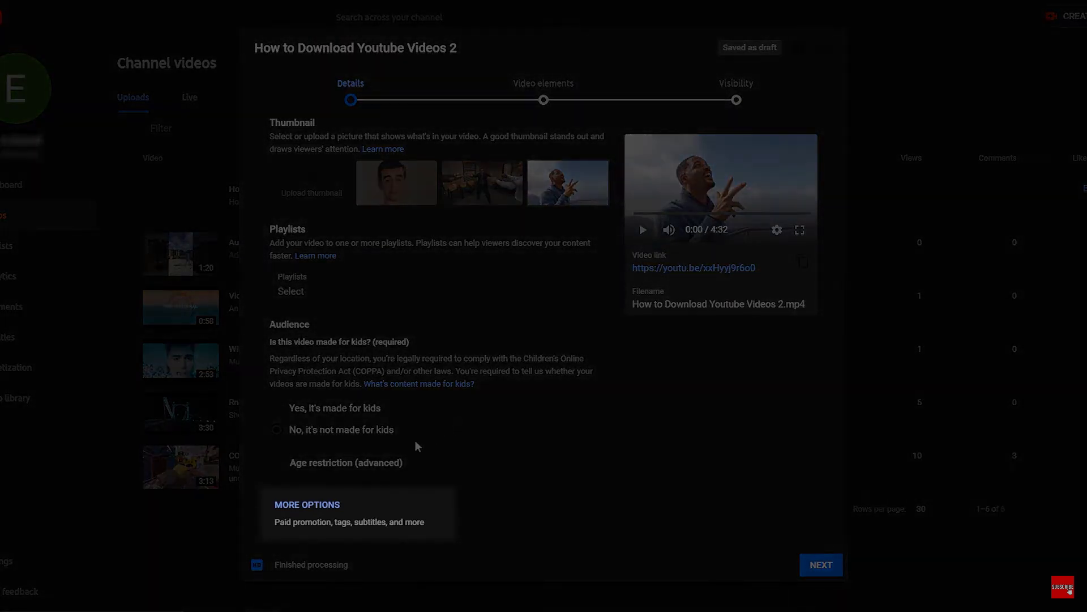
click(333, 505)
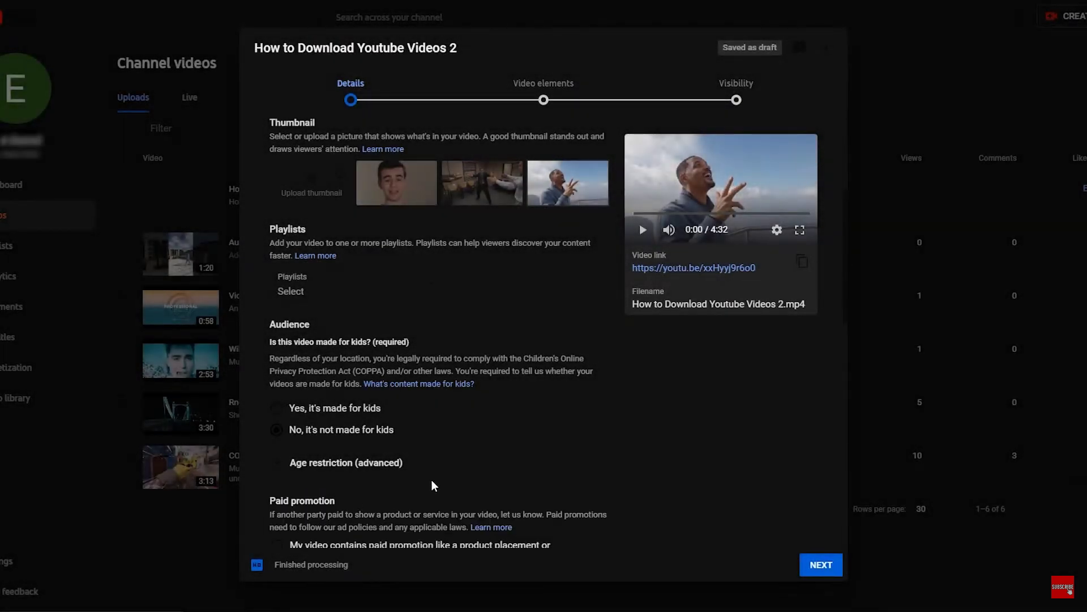
scroll(433, 484, down, 4)
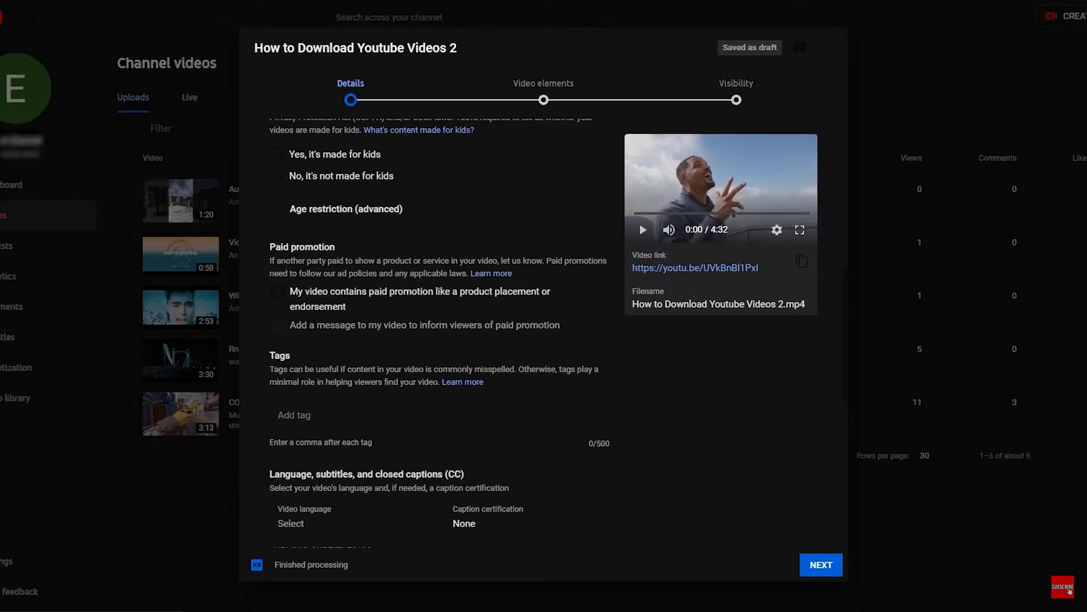
click(408, 416)
text(How to )
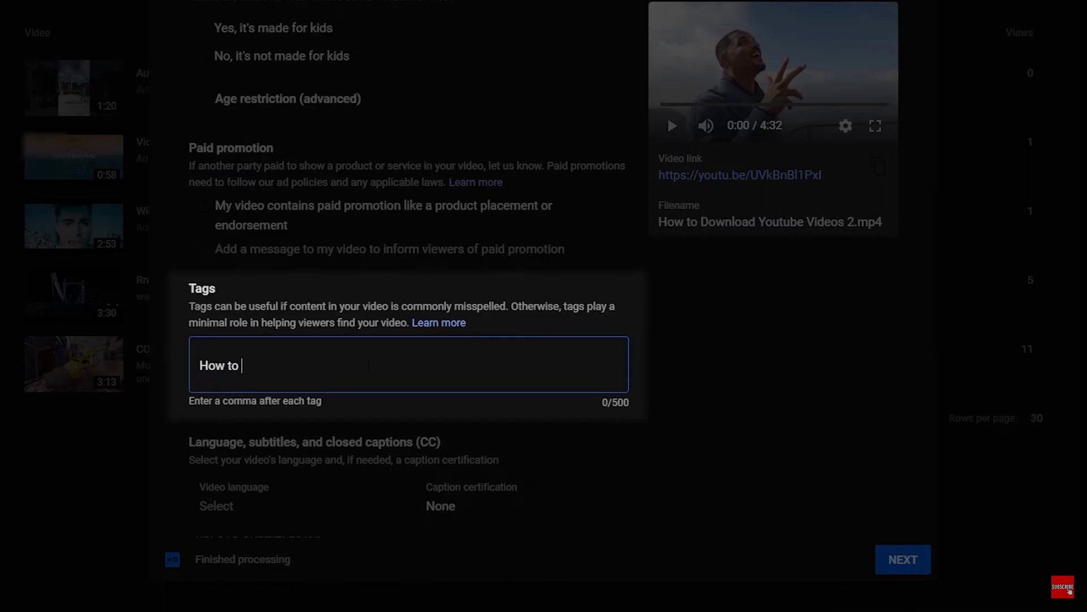
text(Download Youtube Videos,)
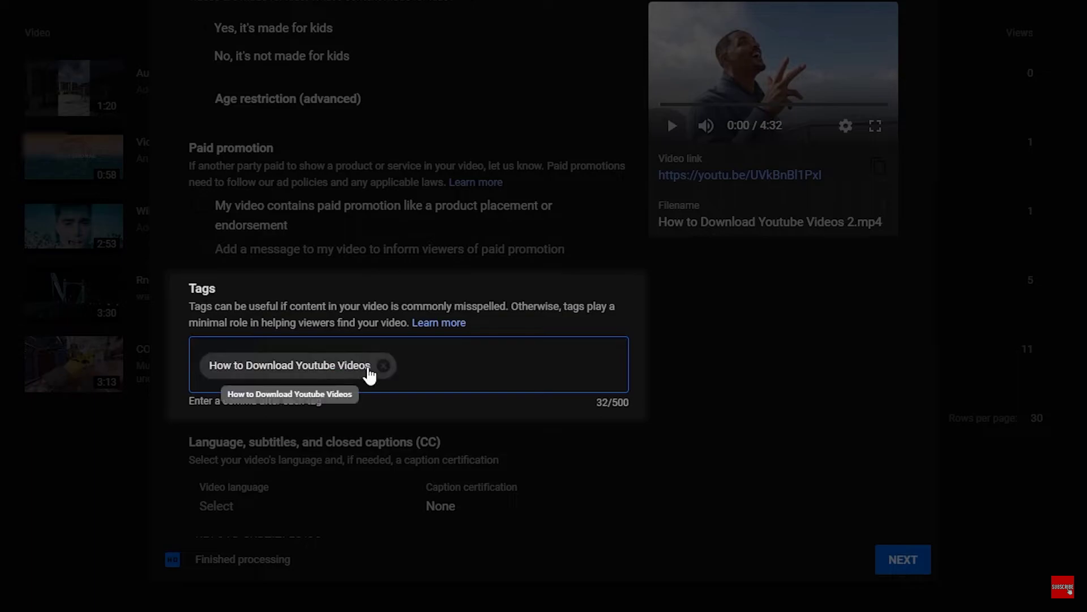
text(GYGC,)
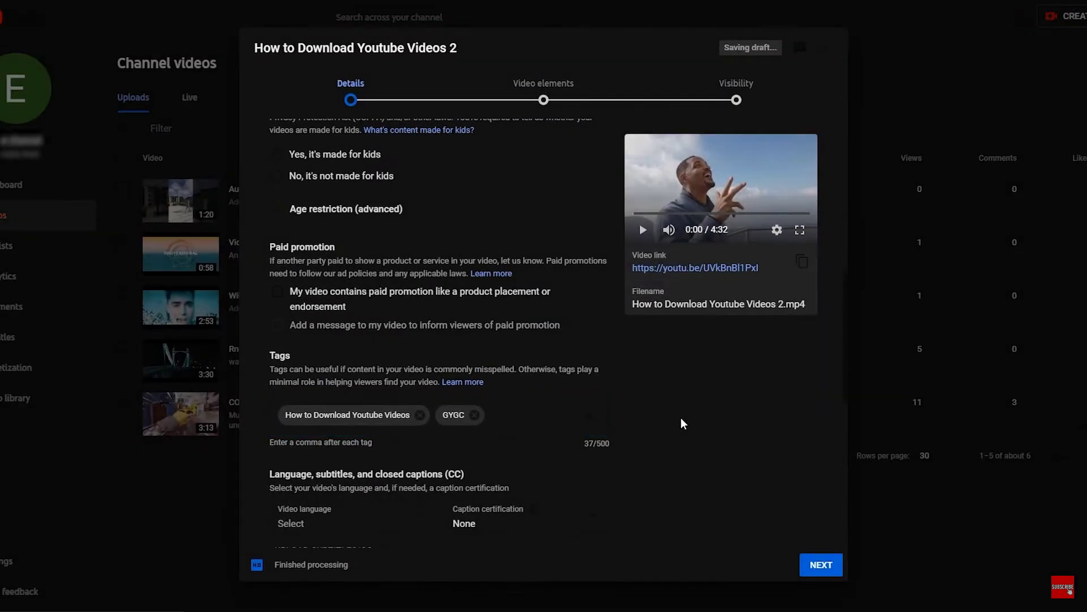
Set the video's category to Gaming and its game title to Verdun (2015).
scroll(754, 443, down, 6)
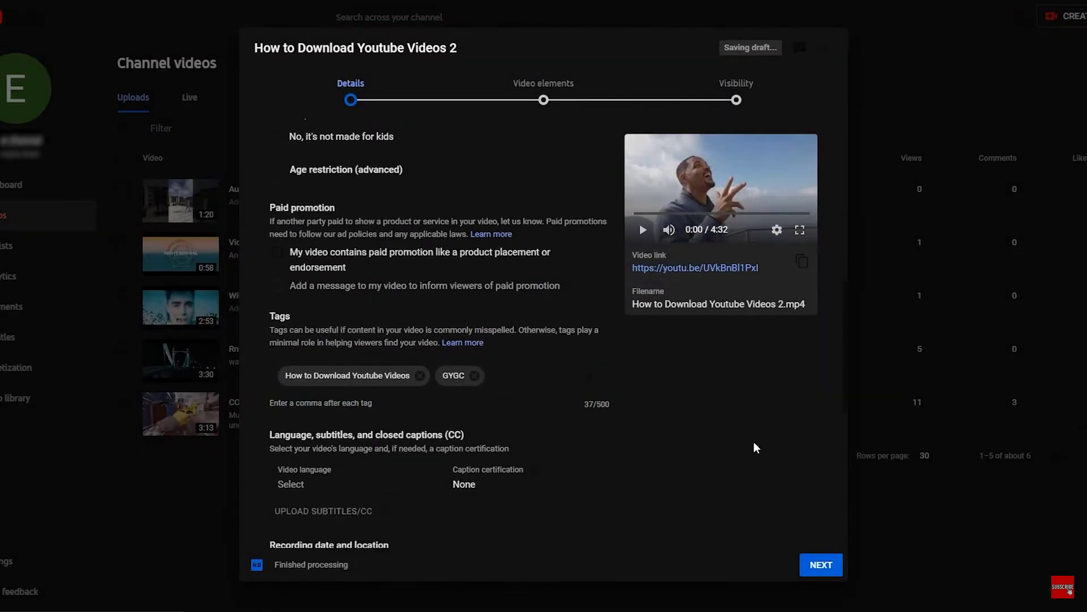
scroll(754, 448, down, 3)
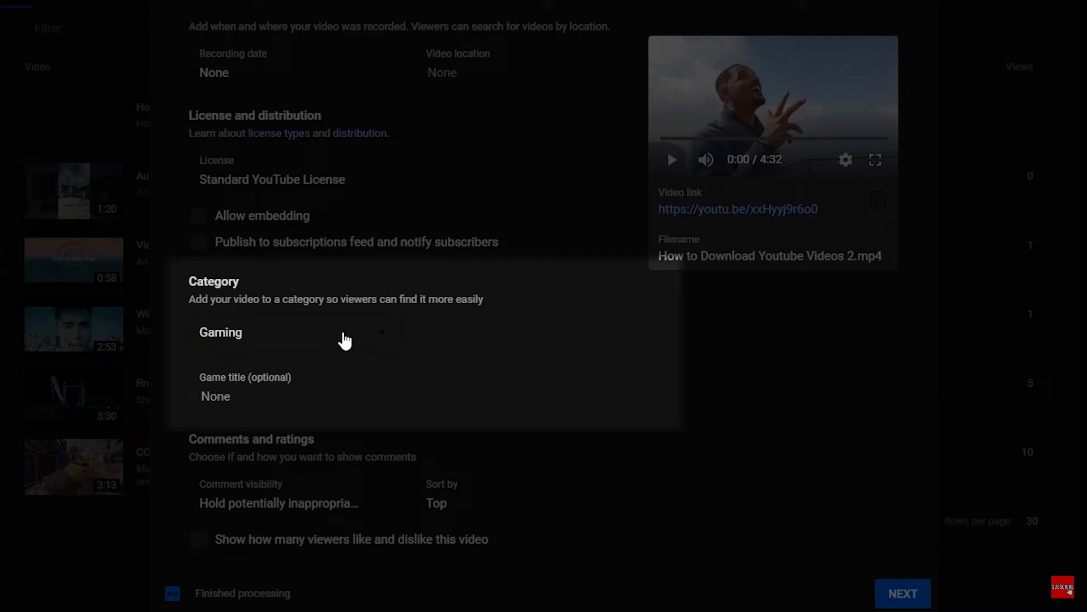
click(344, 334)
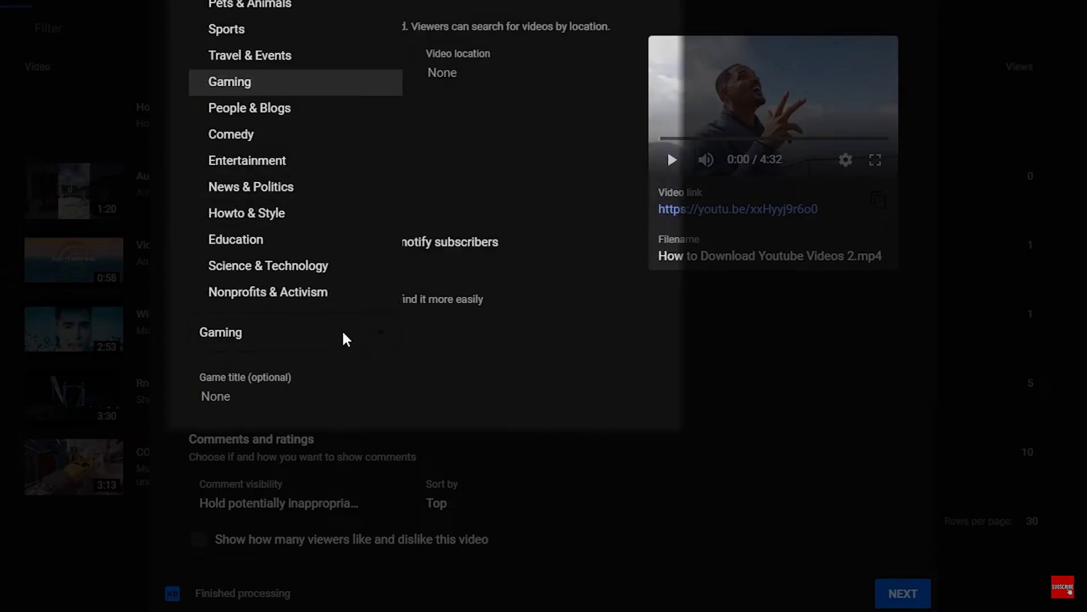
click(246, 89)
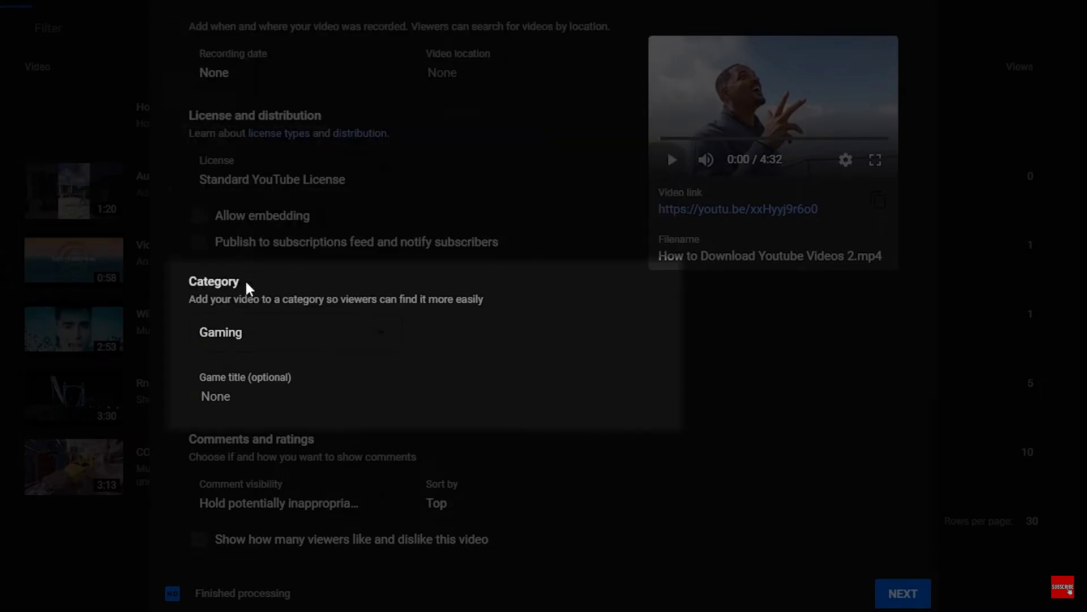
click(244, 396)
text(verdun)
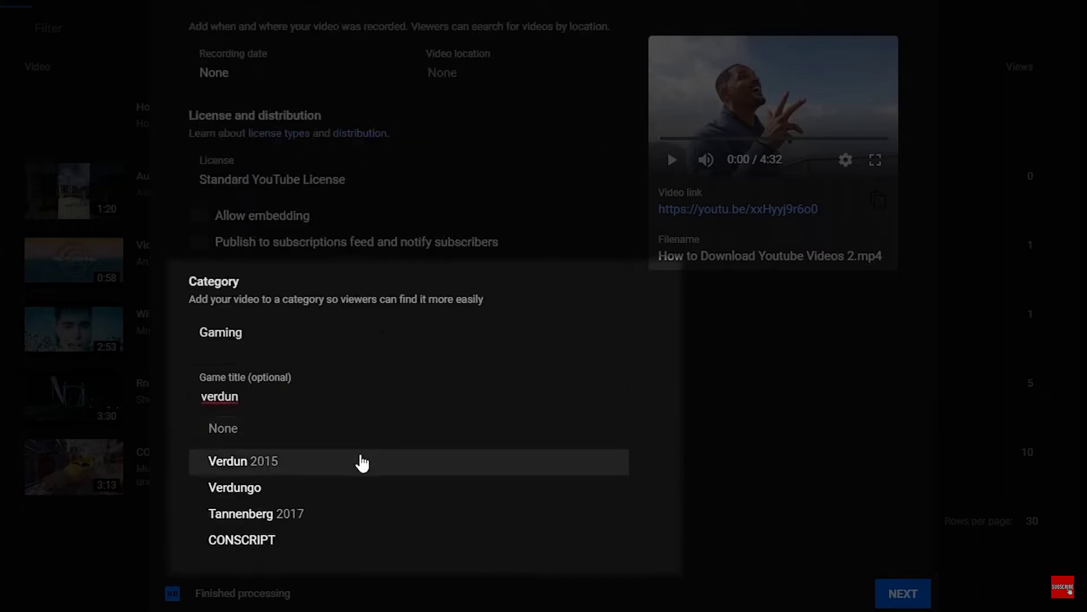
click(362, 462)
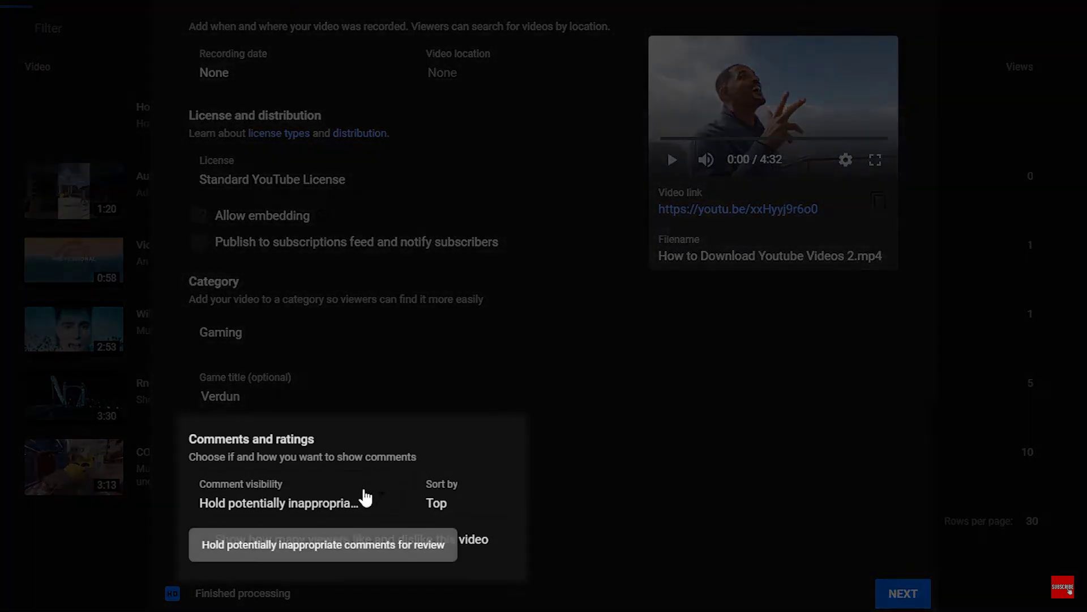
Set comment visibility to hold potentially inappropriate comments for review.
click(396, 515)
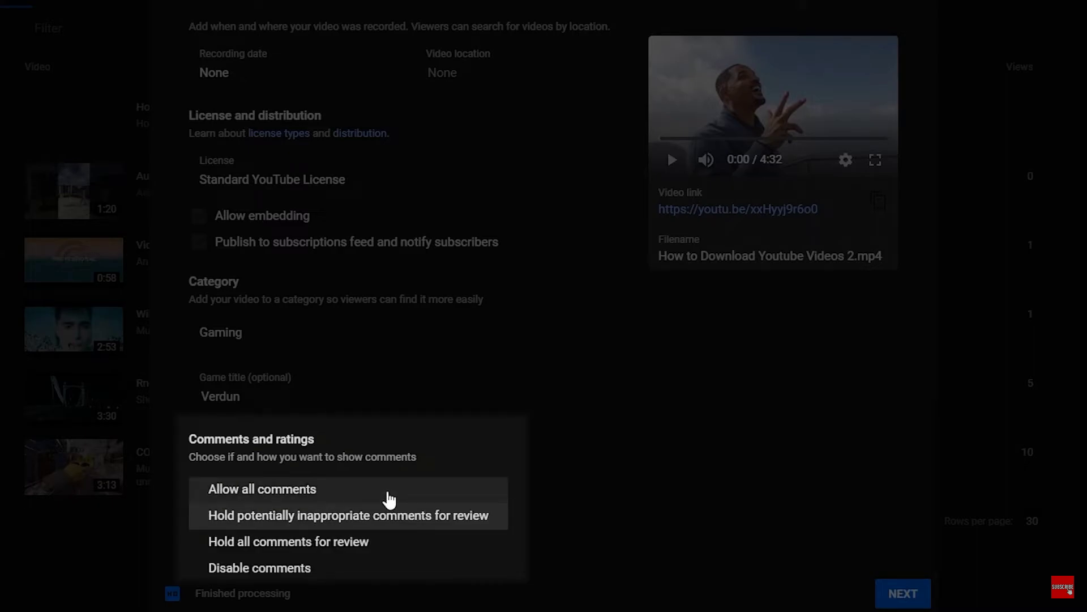
click(469, 522)
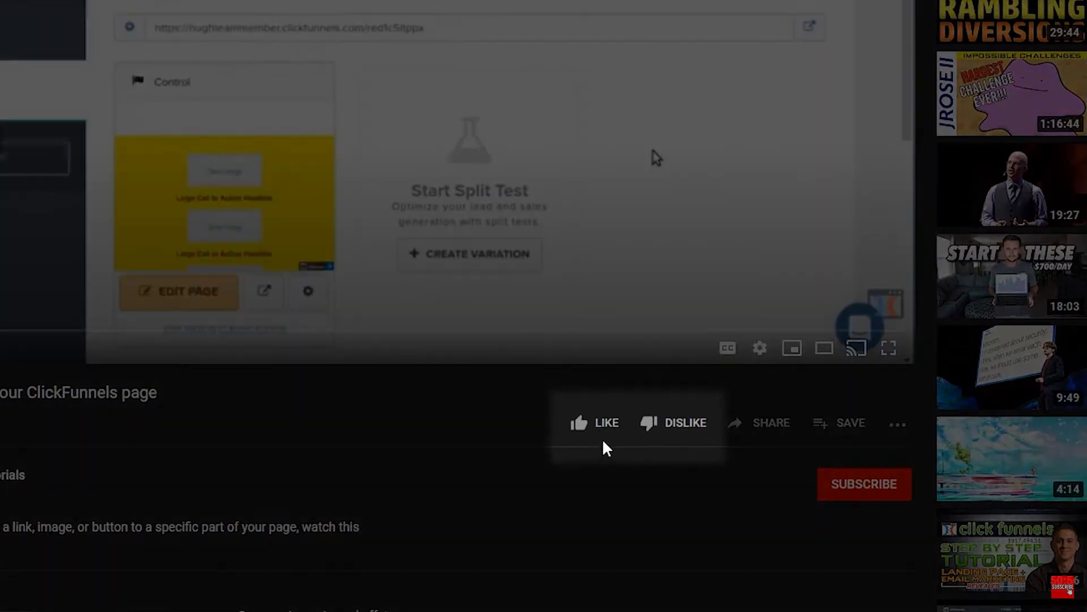
click(591, 485)
click(656, 439)
click(592, 439)
click(623, 440)
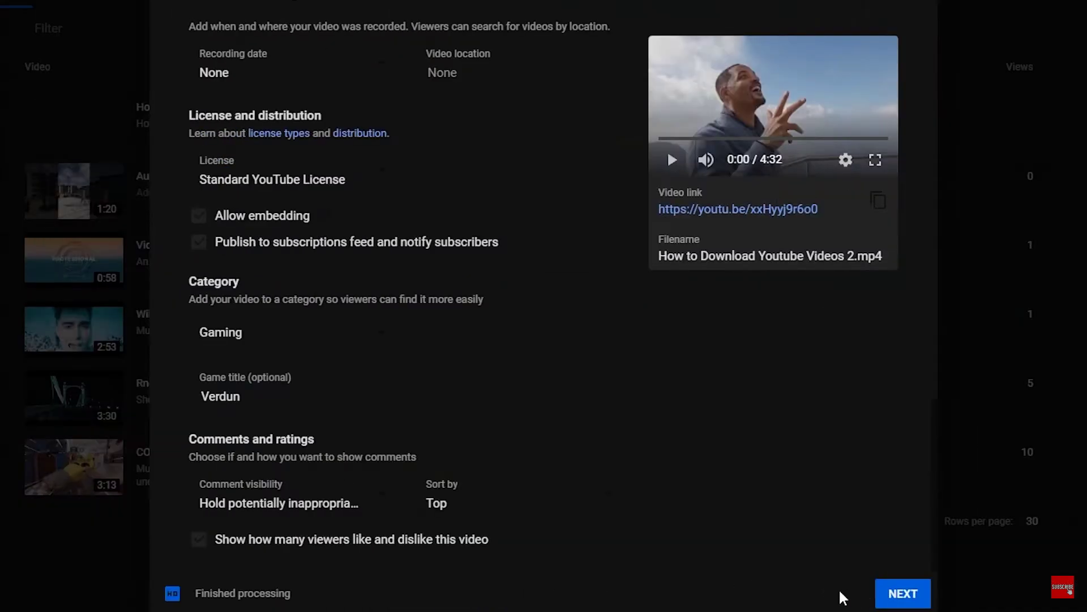
Proceed to the video elements stage, and view the card types in the cards editor before discarding changes.
click(889, 596)
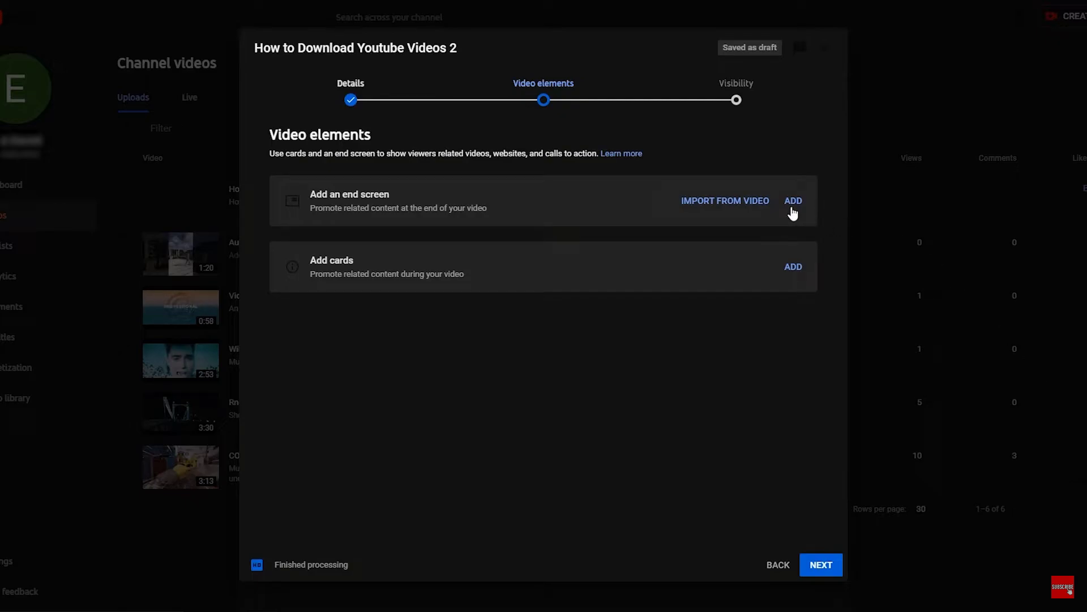
click(792, 268)
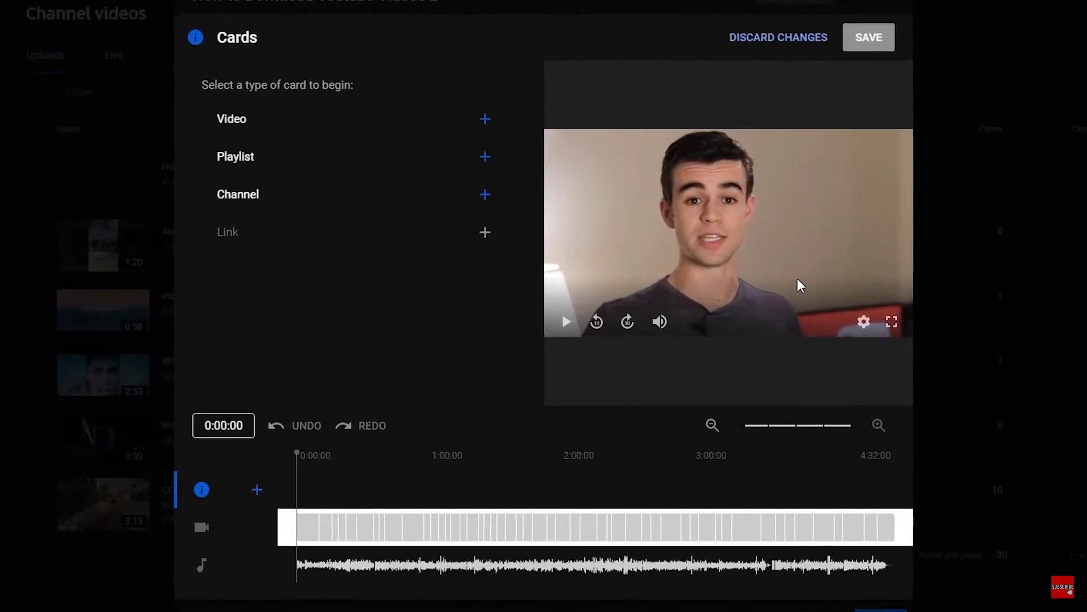
click(751, 45)
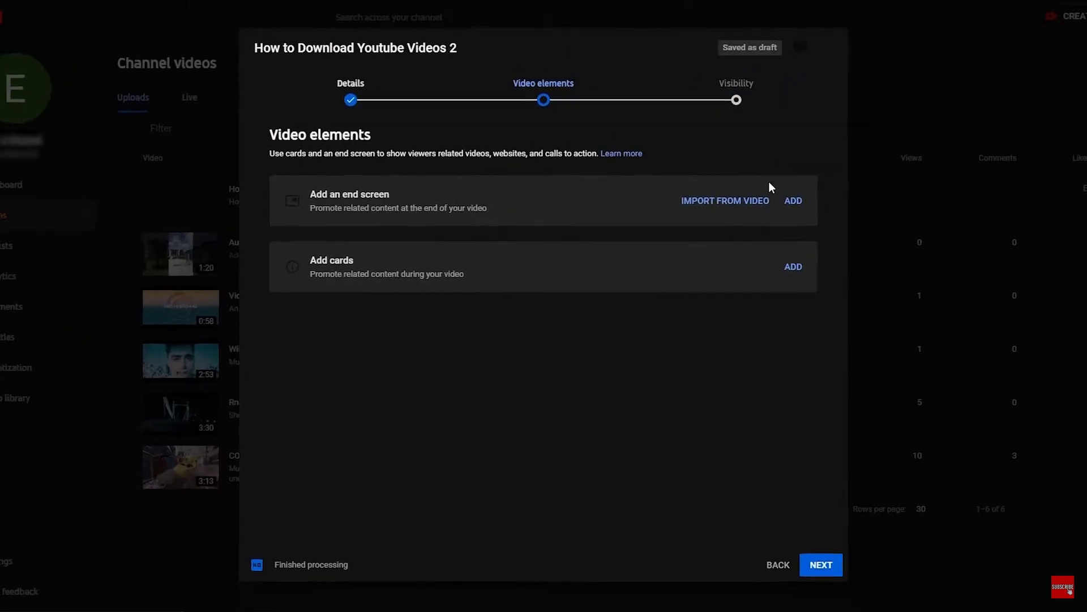
Open the end screen editor and try the "2 videos" and a "1 video, 1 subscribe" template, undoing each.
click(796, 207)
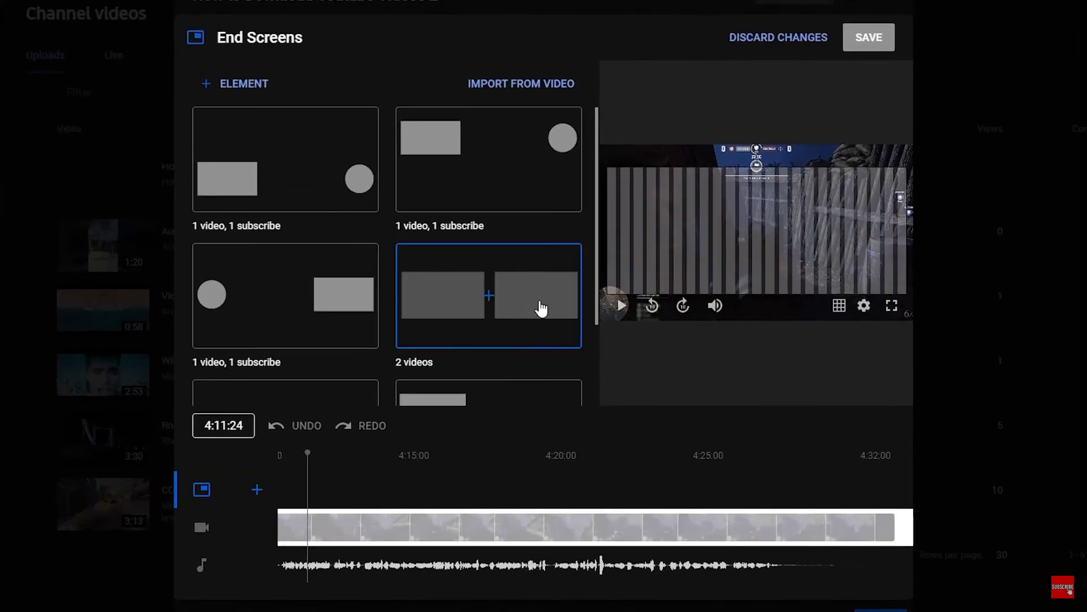
click(528, 303)
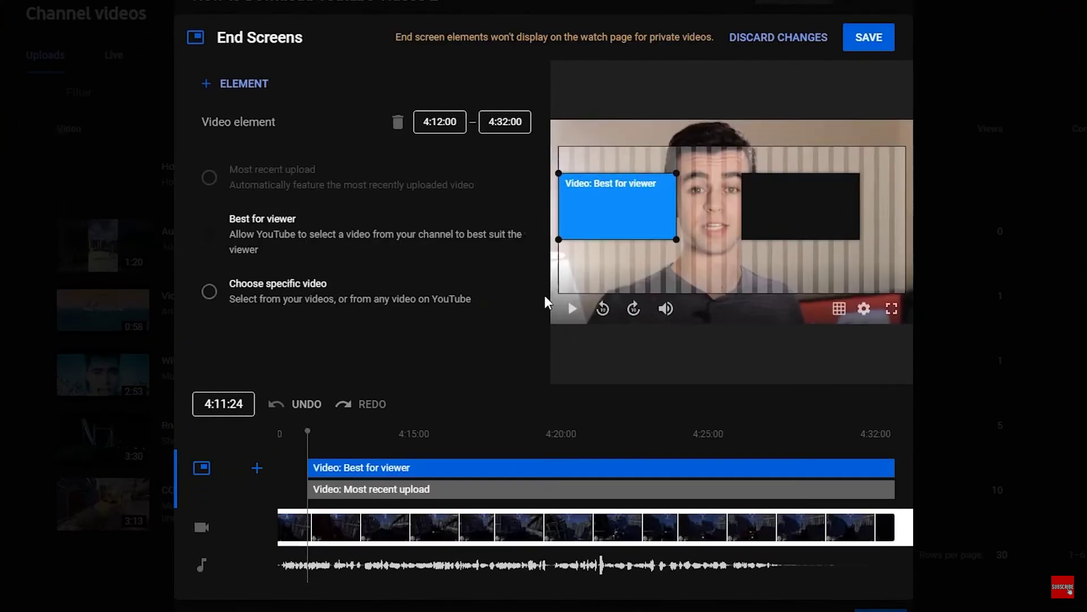
click(304, 406)
click(284, 324)
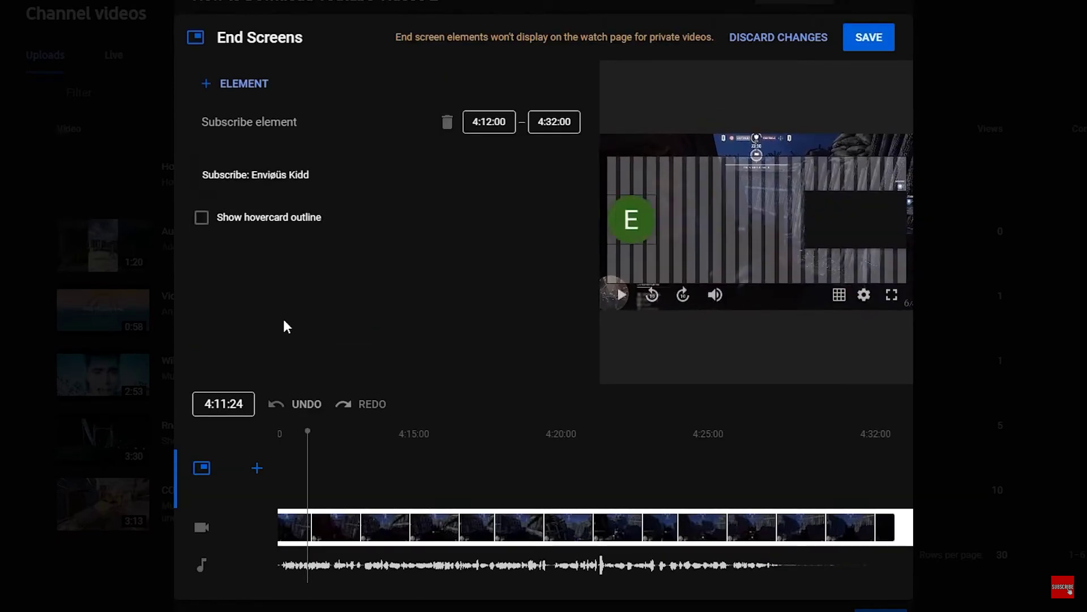
click(300, 408)
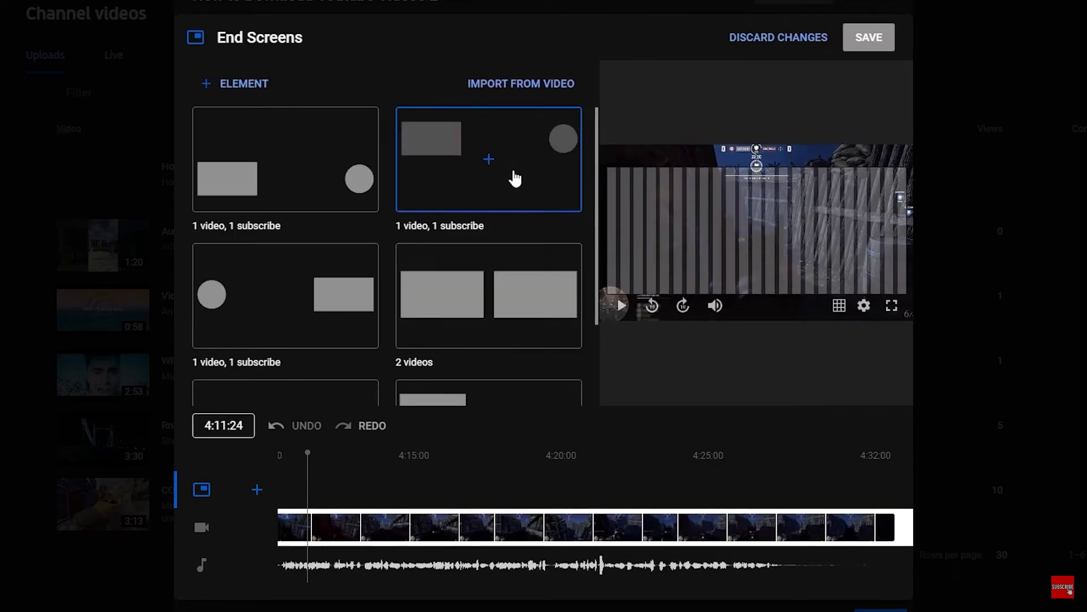
Try another "1 video, 1 subscribe" end screen template, undo it, browse the remaining templates, and discard the end screen changes.
click(514, 179)
click(307, 404)
scroll(415, 337, down, 2)
scroll(417, 335, down, 1)
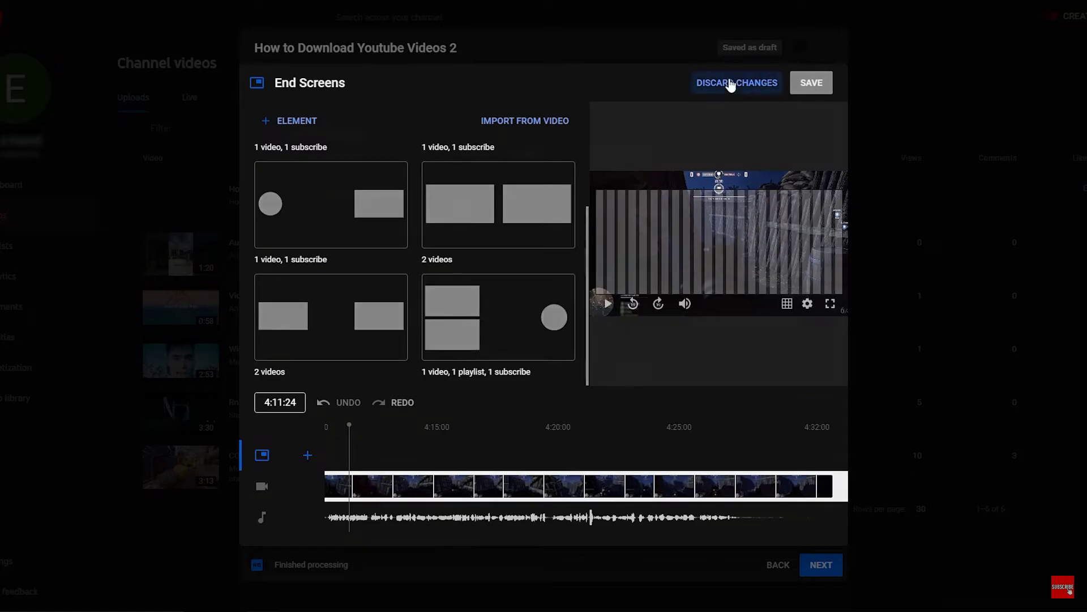
click(731, 84)
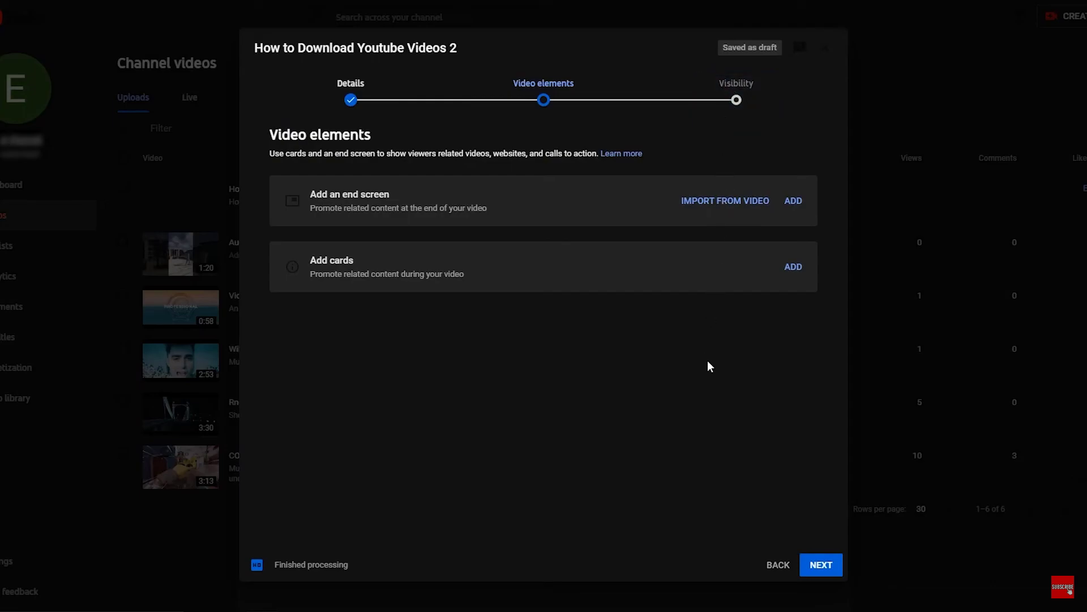
Proceed to the visibility stage, view the scheduling options, and save the video as Private.
click(814, 569)
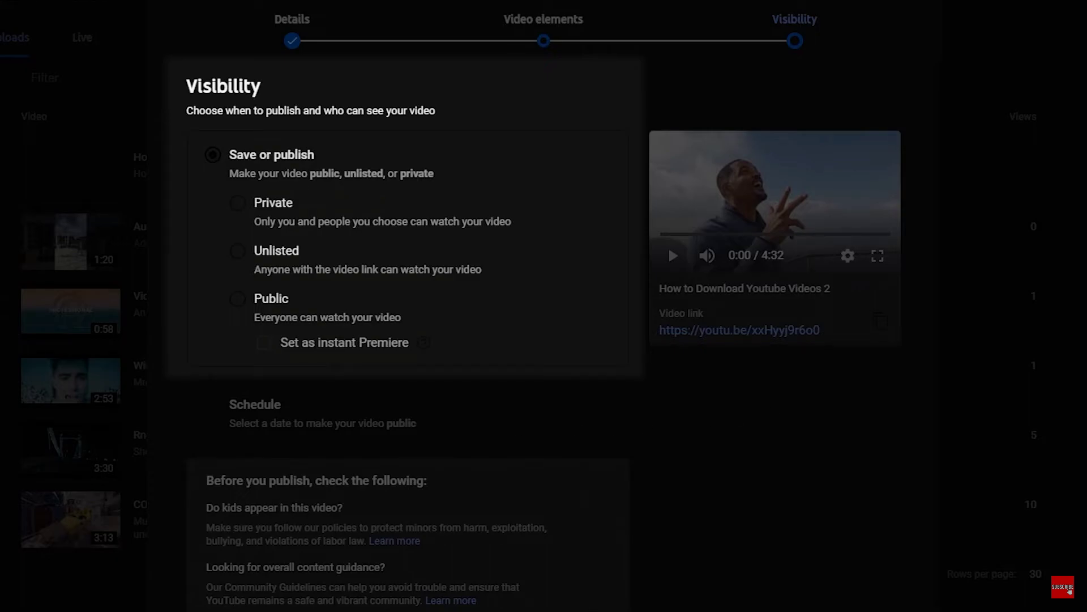
click(229, 406)
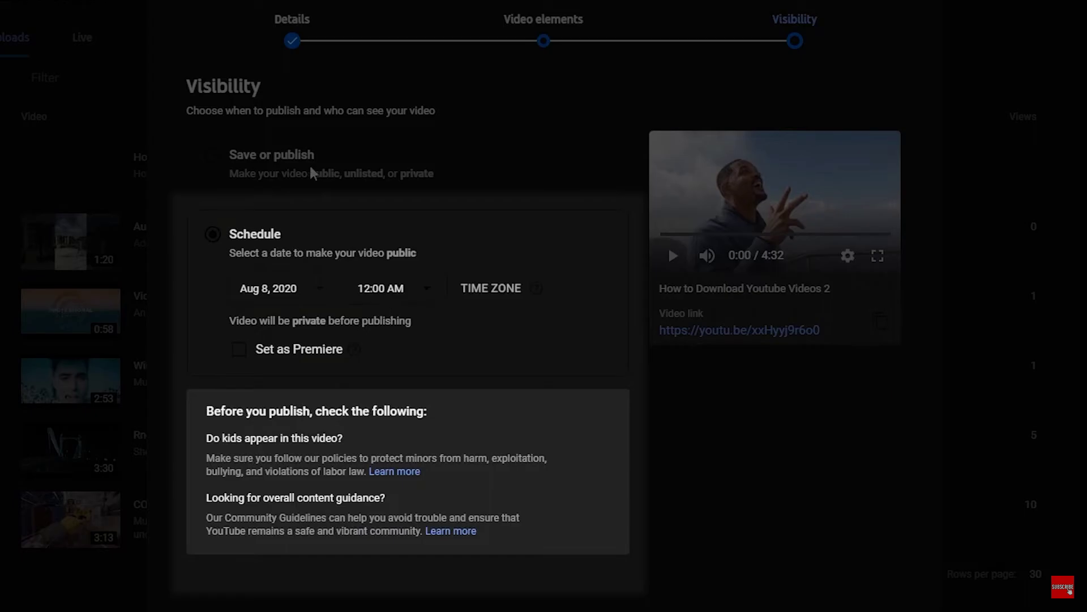
click(233, 164)
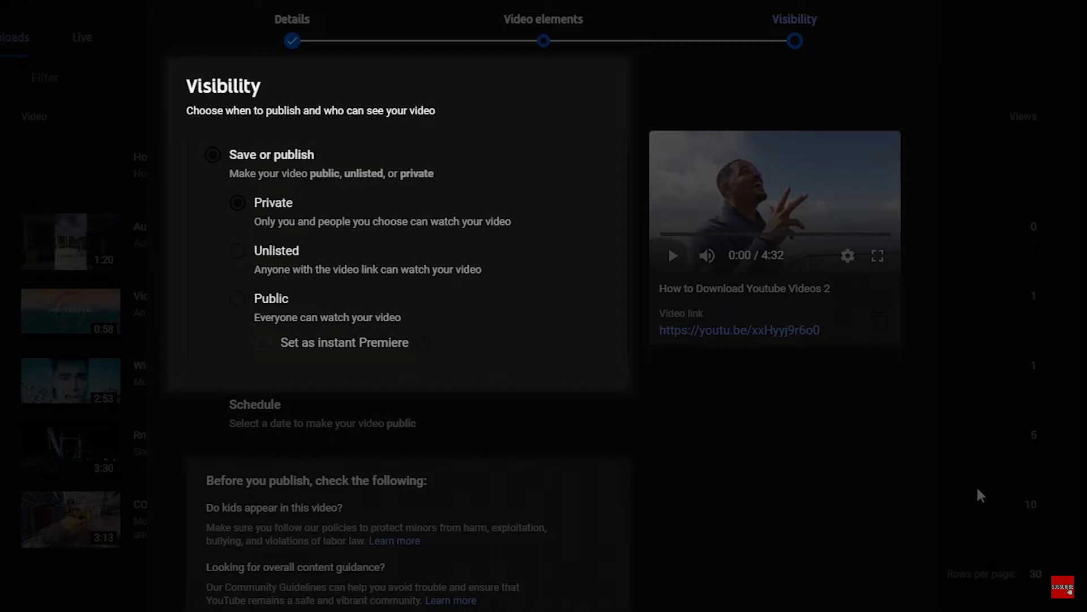
click(831, 566)
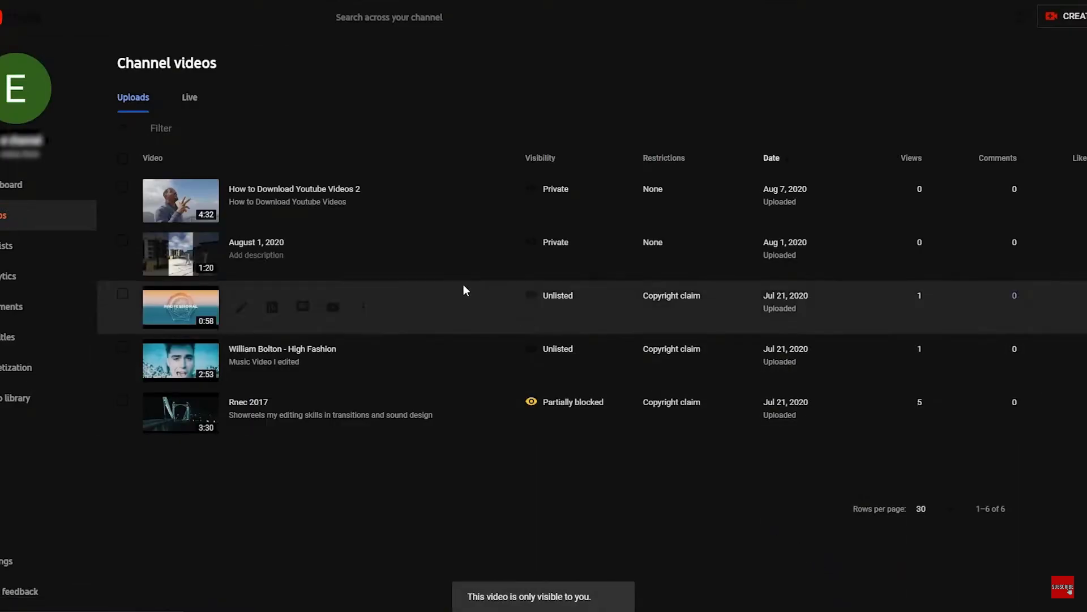
Open the details of the uploaded "How to Download Youtube Videos 2" and examine its basic and additional options.
mouse_move(311, 221)
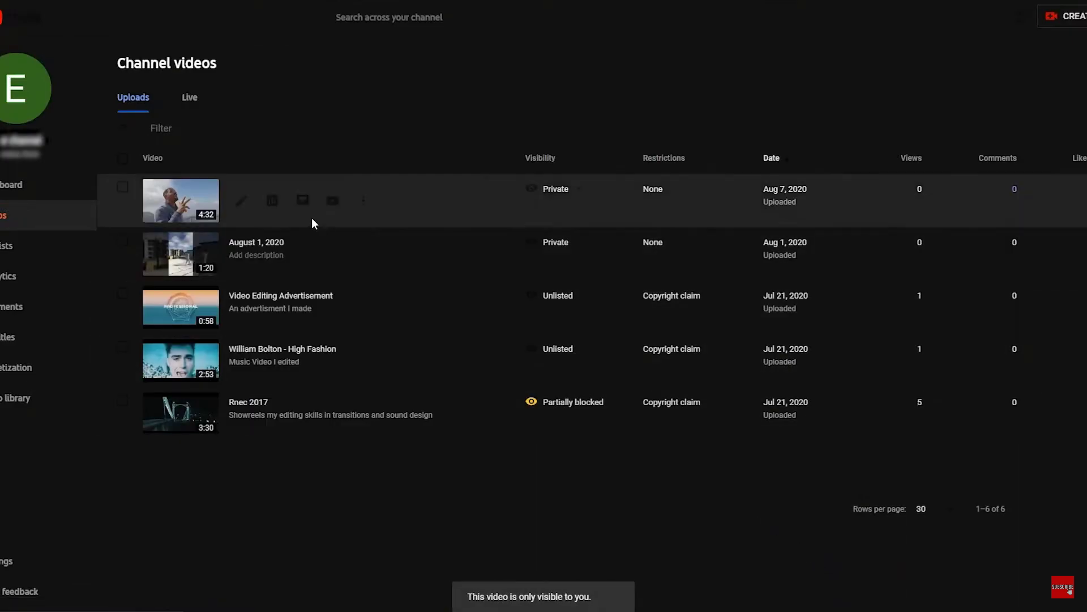
click(241, 208)
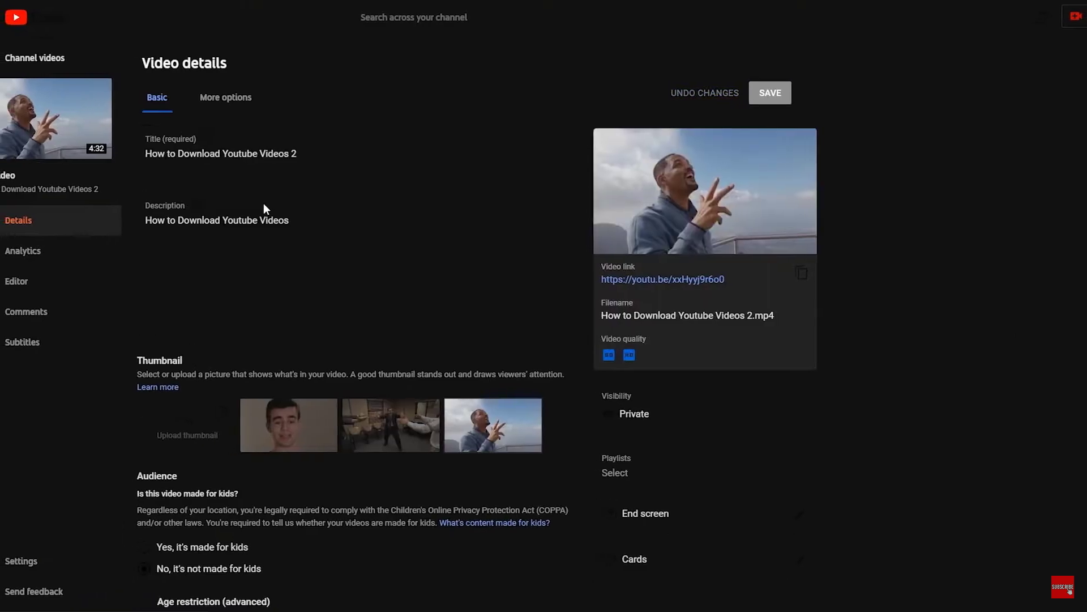
scroll(488, 234, down, 2)
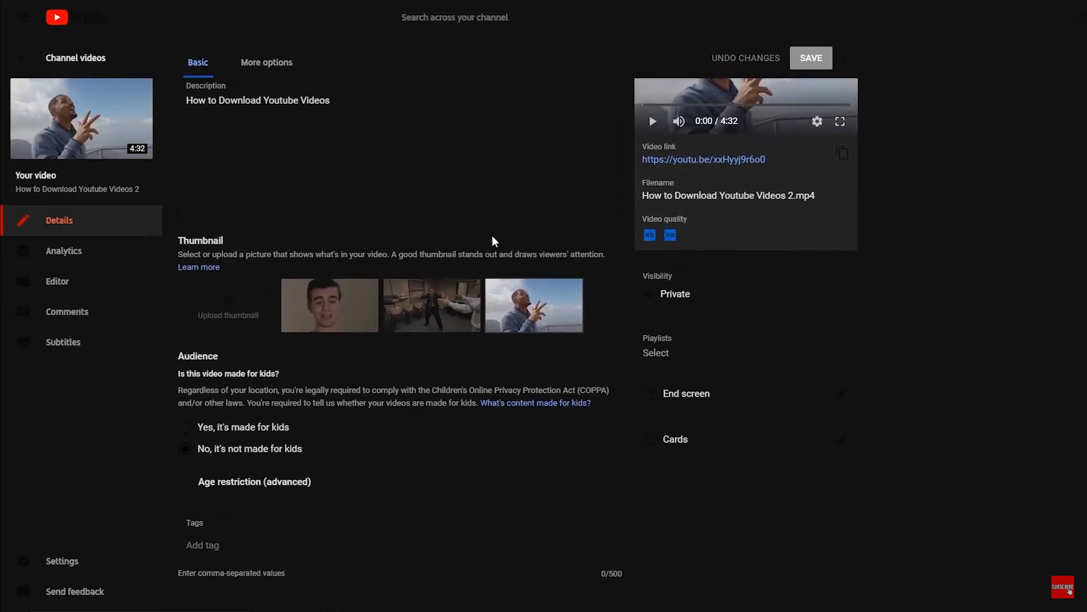
scroll(493, 240, up, 2)
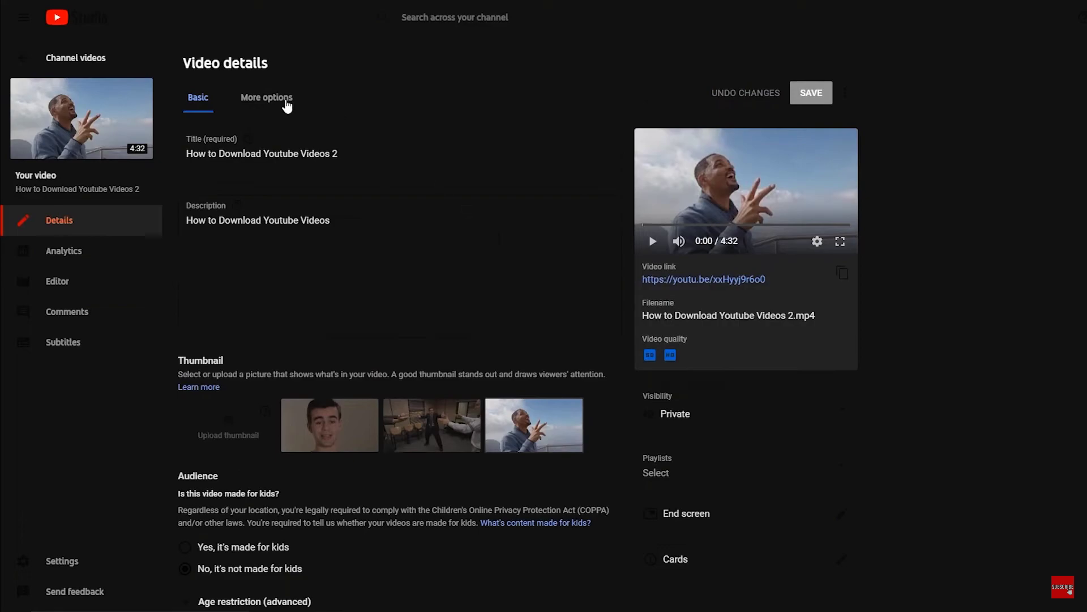
click(286, 102)
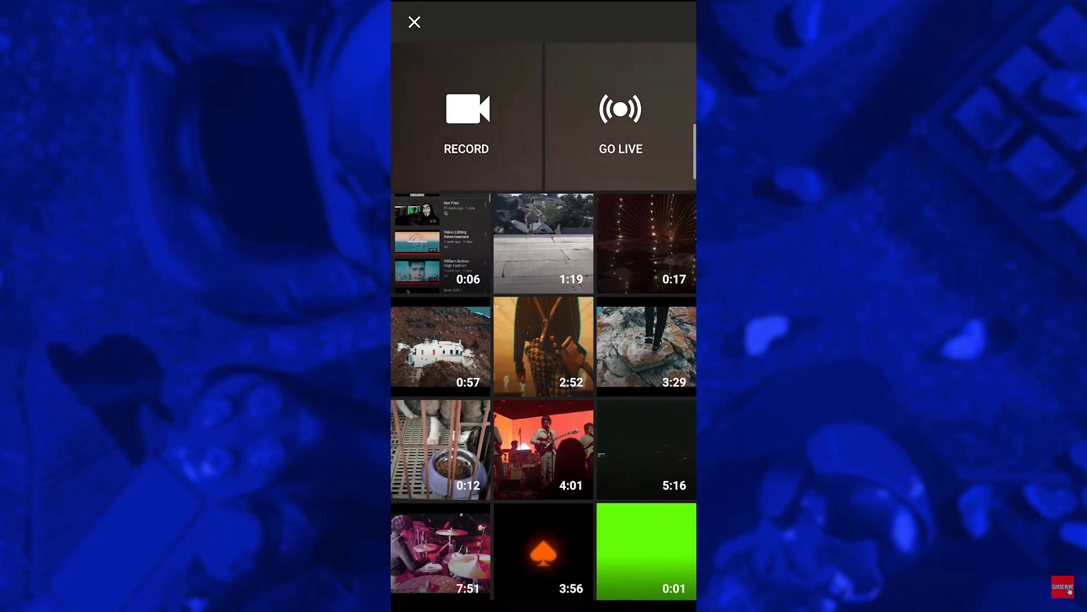
In the YouTube mobile app, choose the 1:19 rooftop clip for upload and view its trim range and detail fields.
click(546, 272)
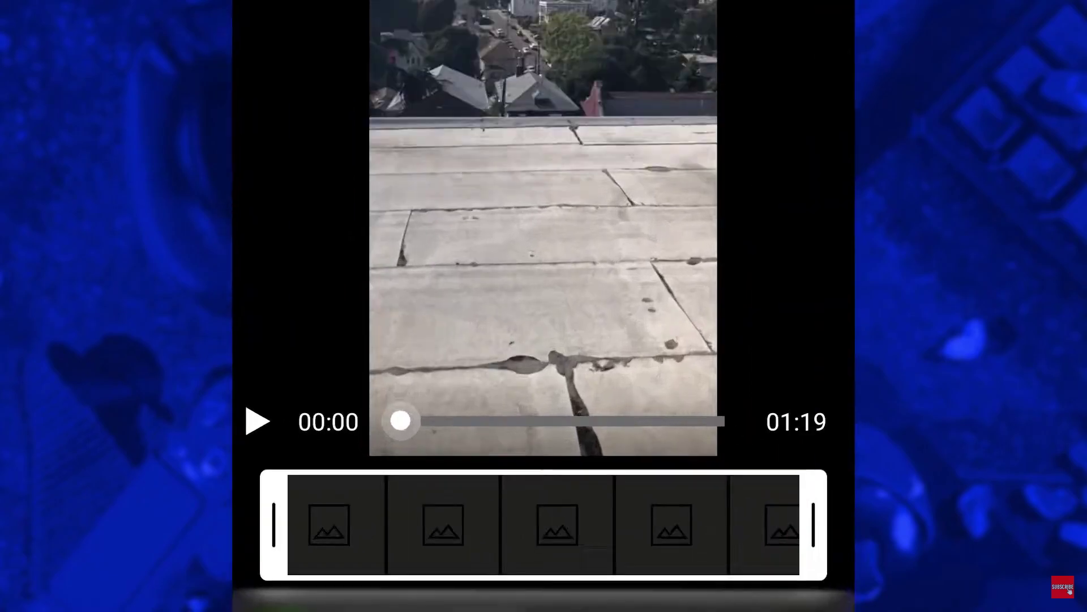
drag(412, 502, 503, 502)
drag(442, 534, 218, 529)
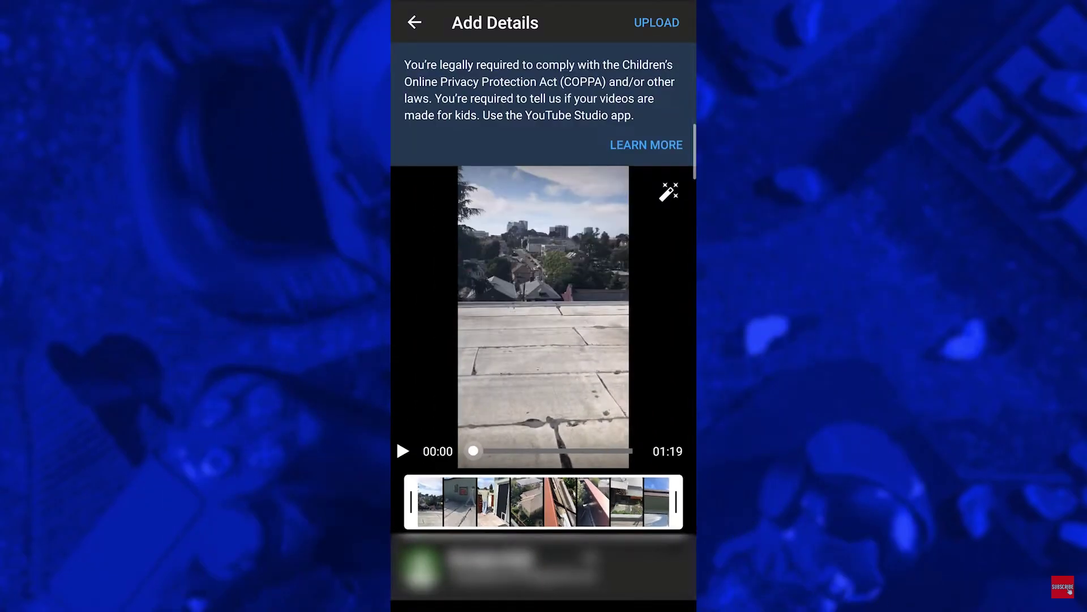
scroll(544, 317, down, 5)
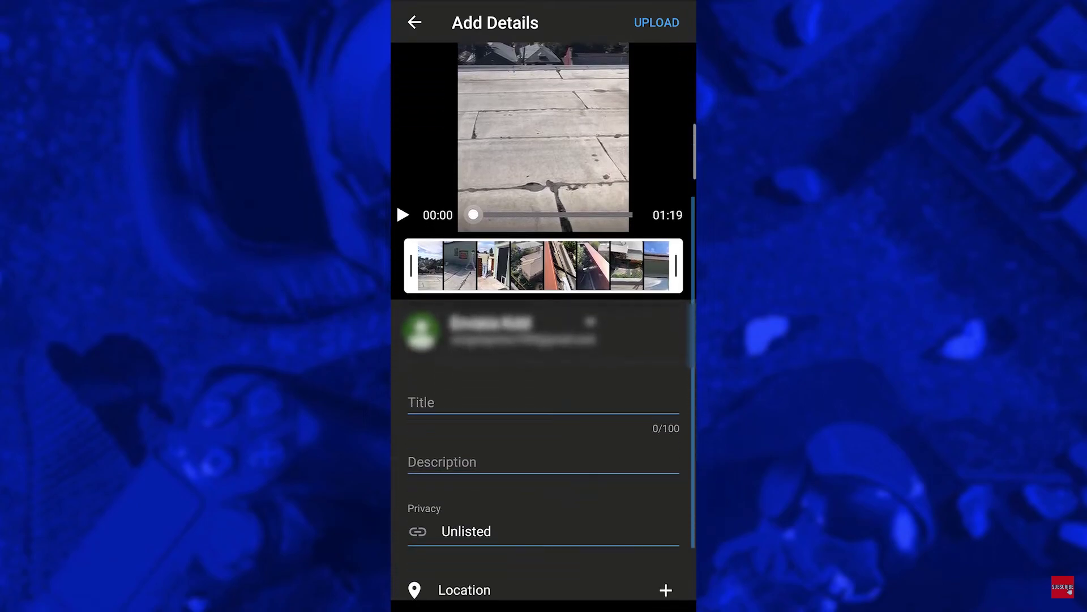
scroll(544, 317, down, 1)
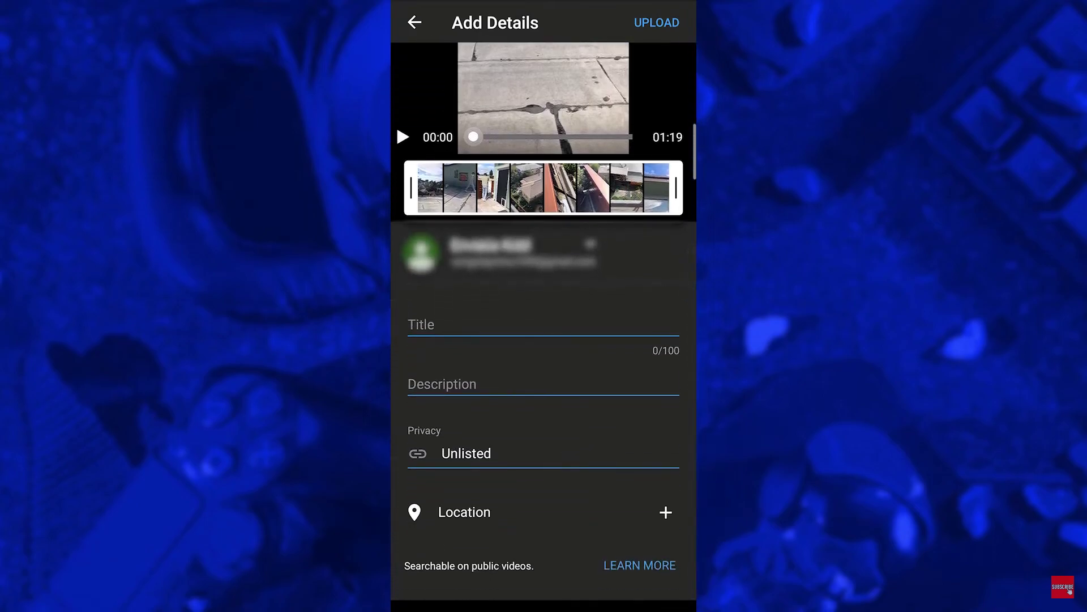
Title the mobile video "Test", leave the description empty, and submit it for upload.
click(544, 325)
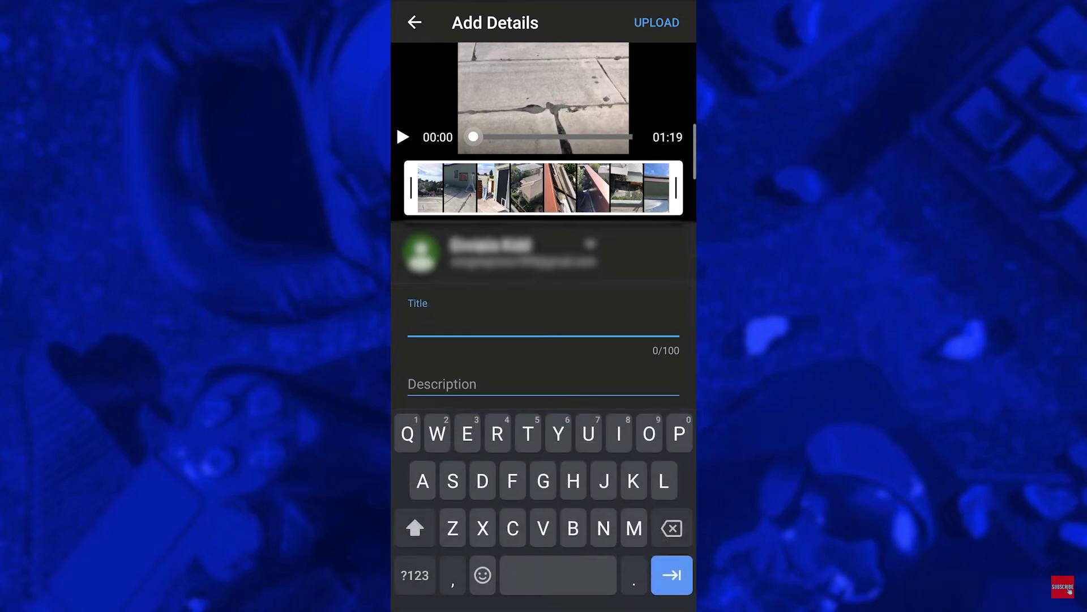
text(Test)
key(Tab)
key(Escape)
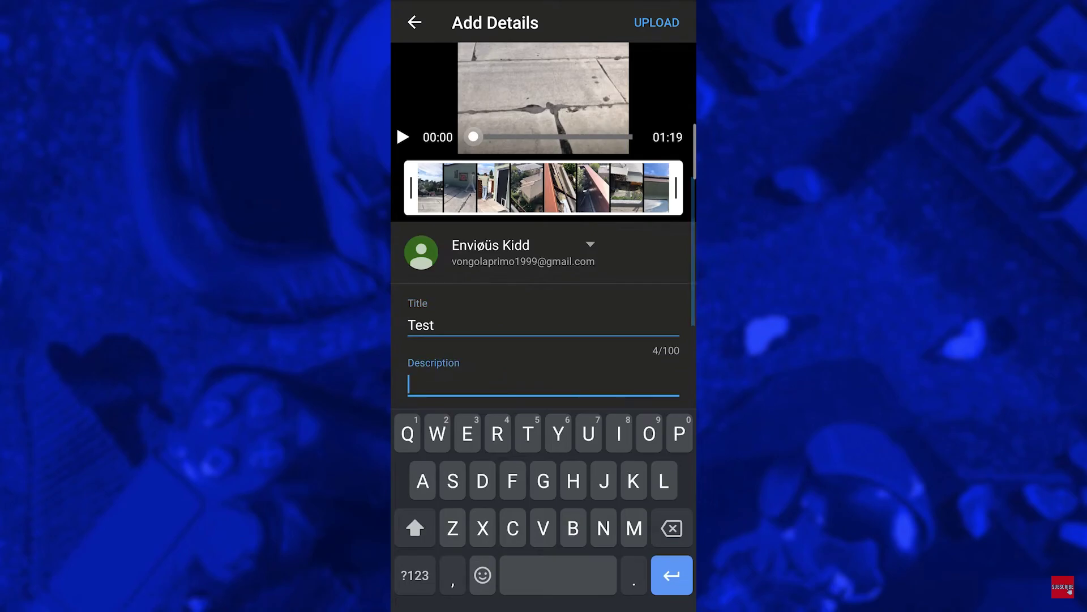
key(Escape)
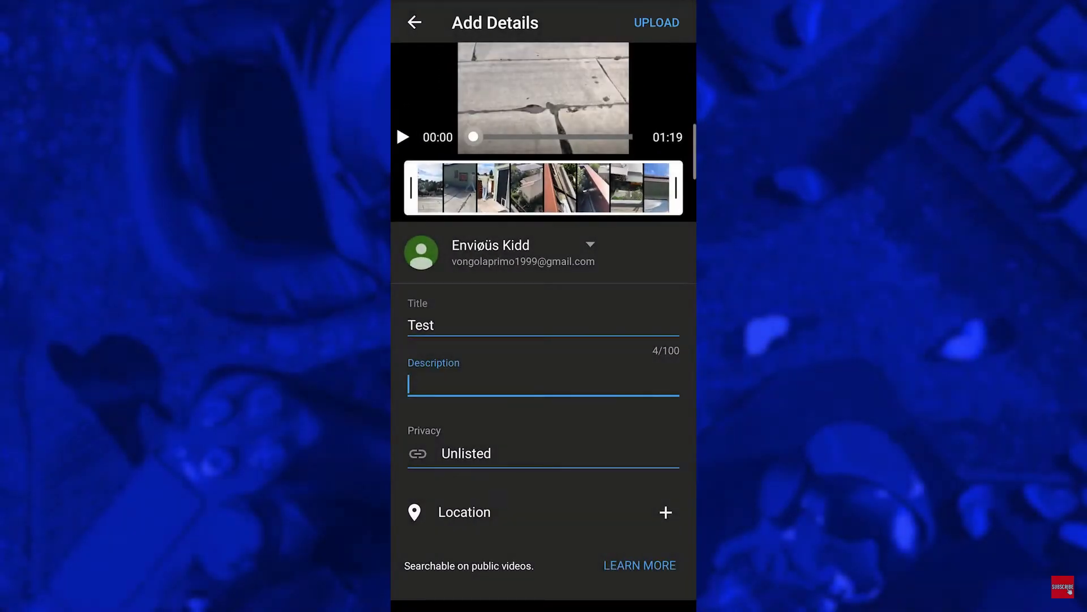
click(747, 38)
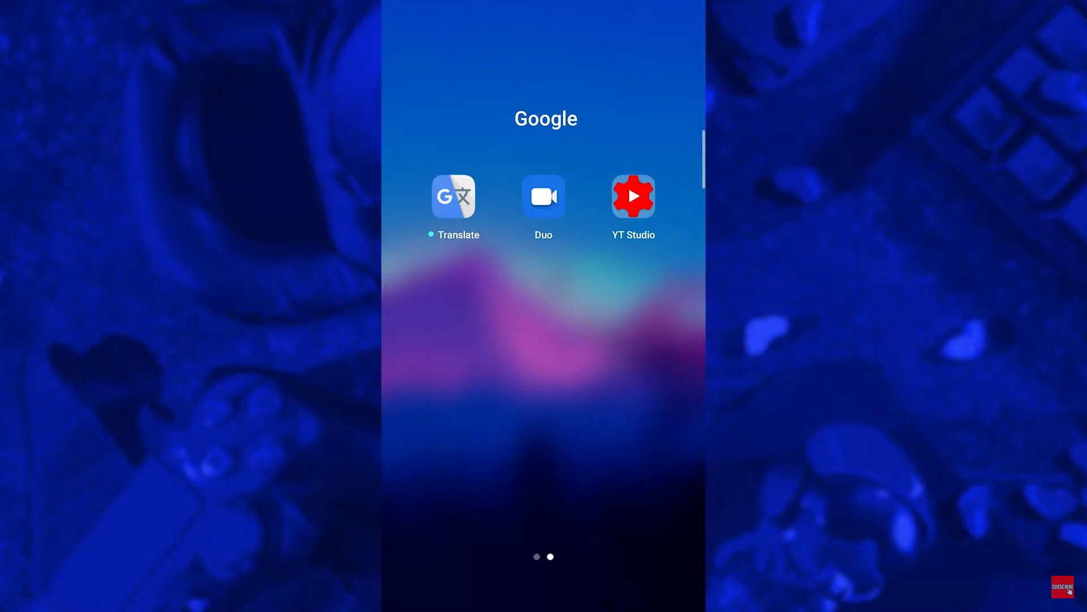
Switch to the YT Studio mobile app and open the "August 1, 2020" video from the video list for editing.
click(634, 196)
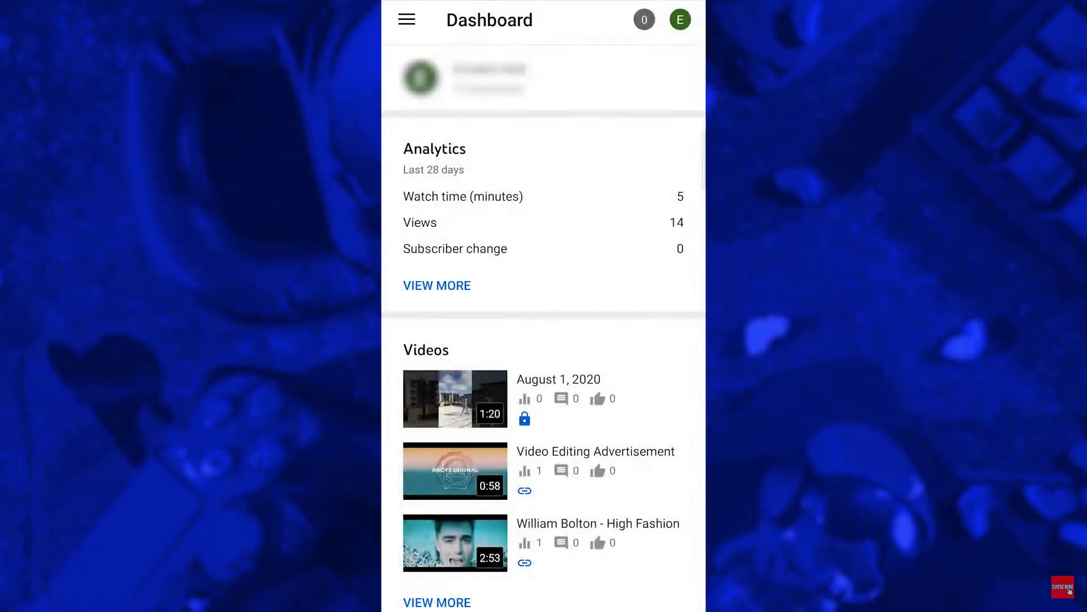
click(407, 19)
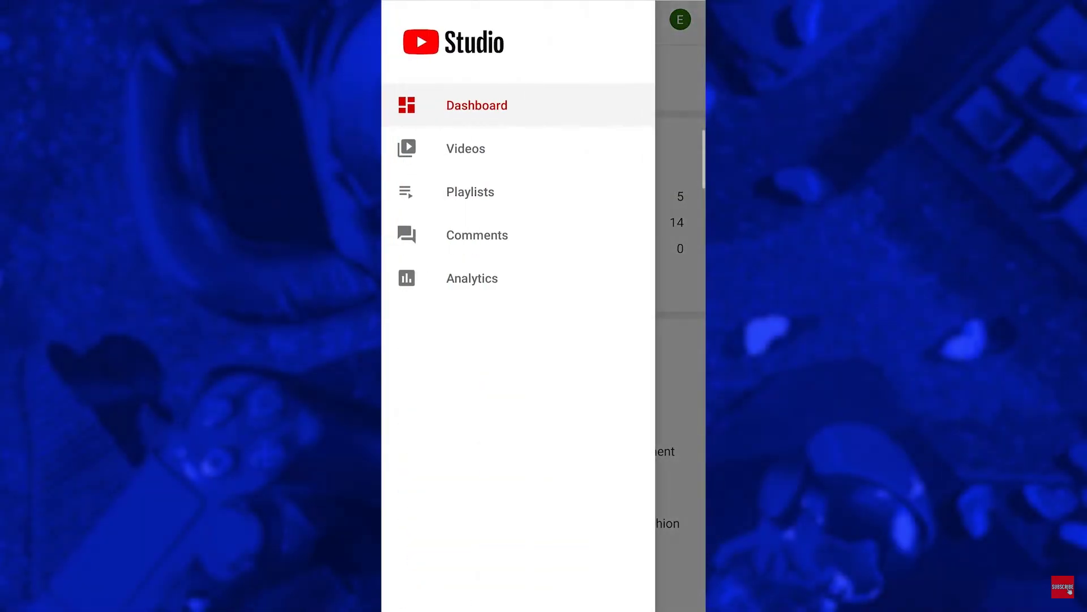
click(465, 149)
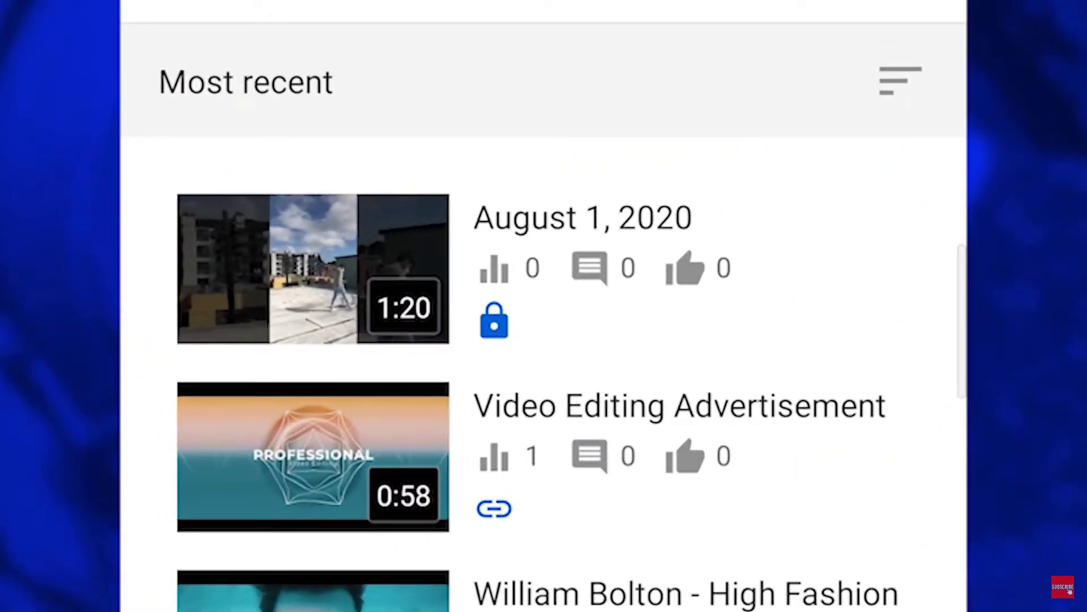
click(584, 266)
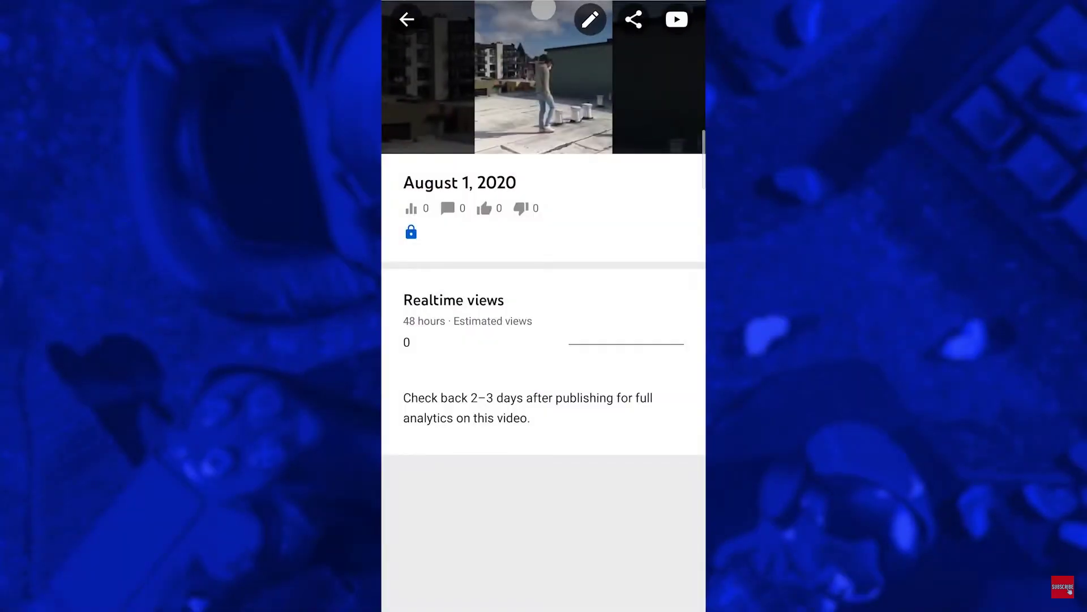
click(590, 19)
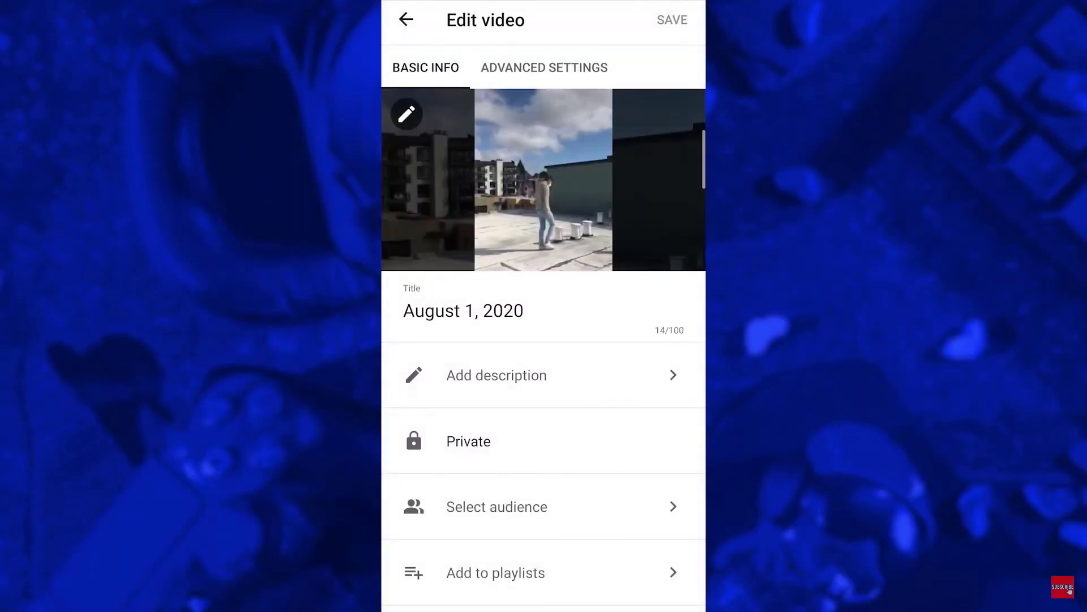
Examine the video's basic info and advanced settings, including the available category and license choices, keeping Standard YouTube License.
scroll(543, 348, down, 1)
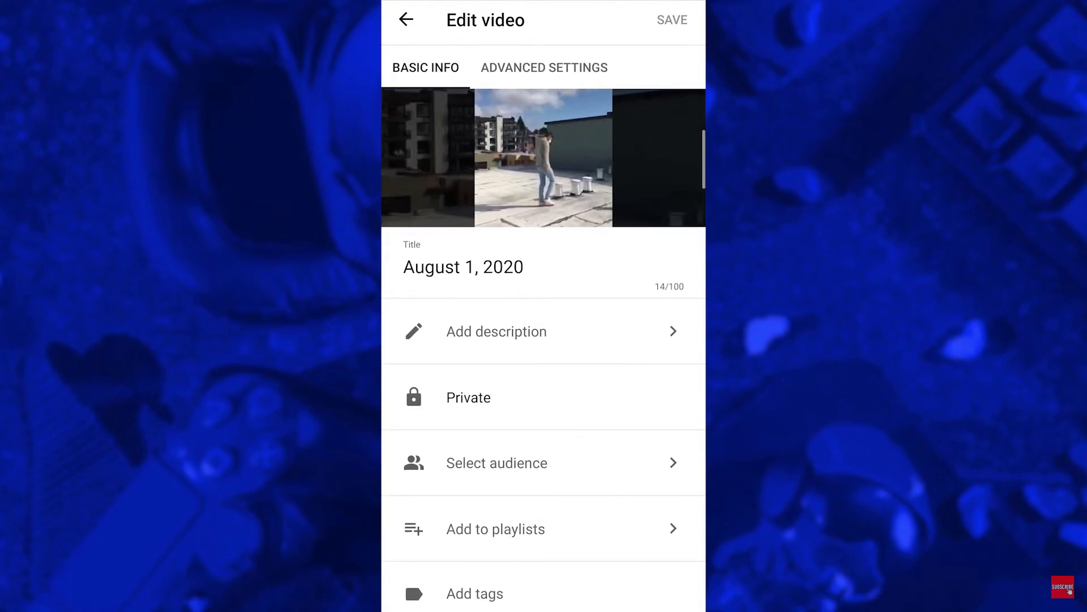
click(545, 67)
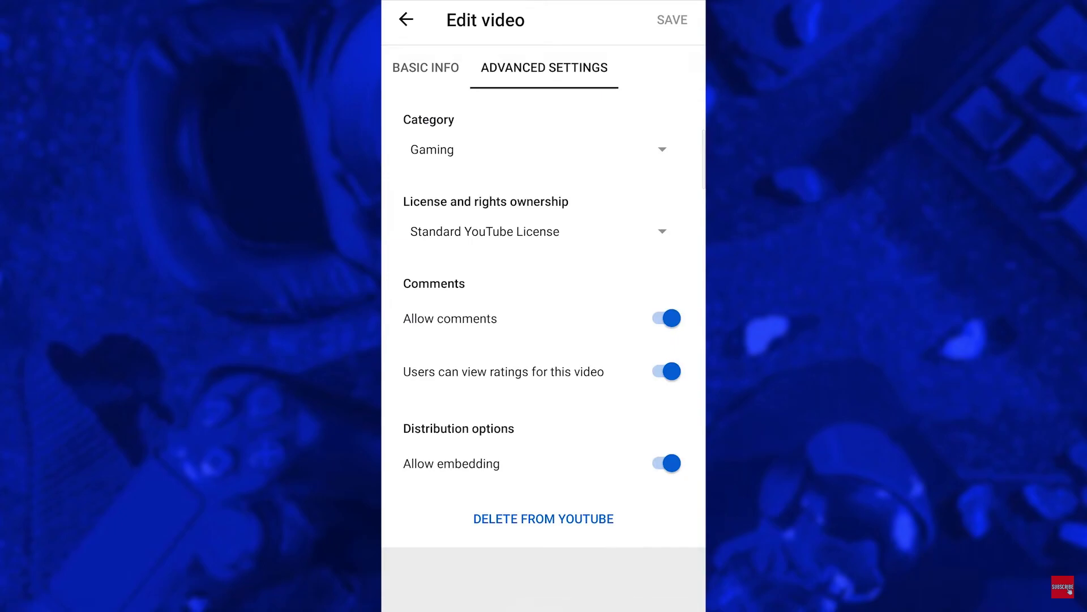
click(663, 150)
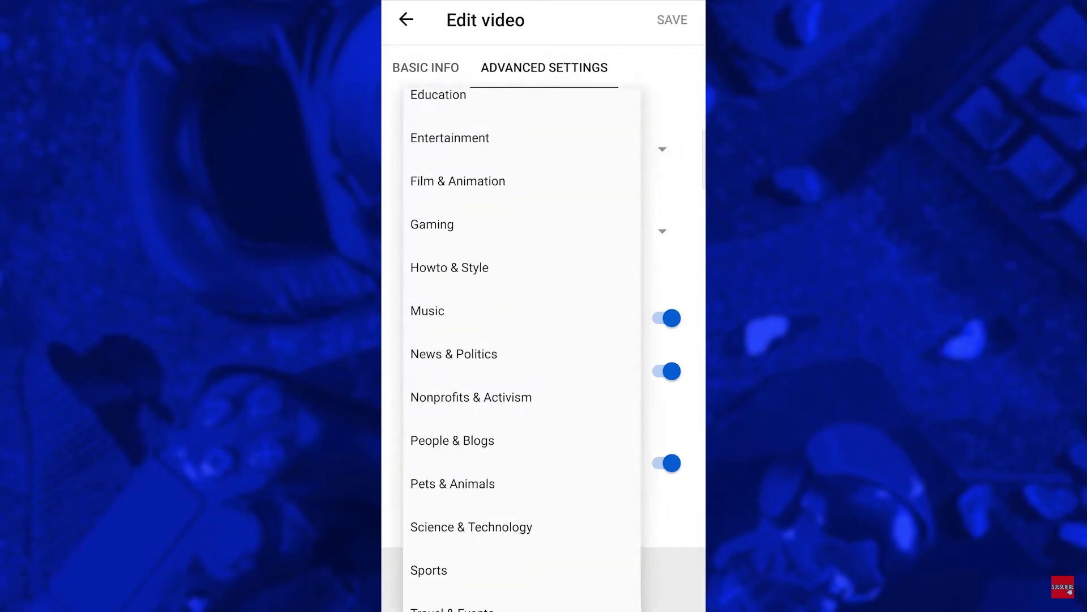
click(663, 232)
click(663, 231)
click(485, 232)
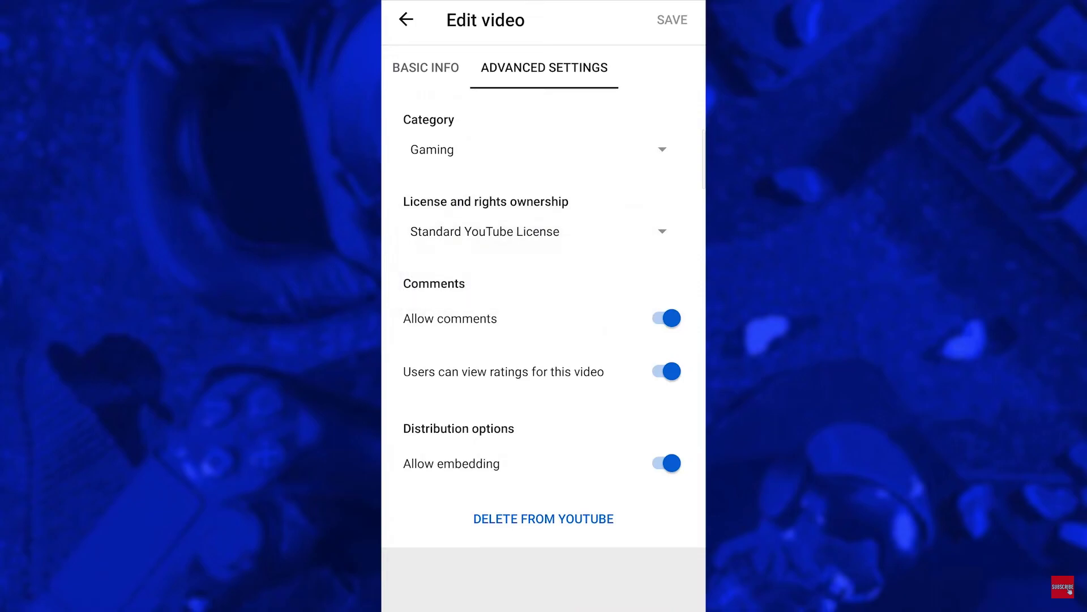
Return to the video's basic info, view the tags field, and choose Private from the visibility options.
click(426, 67)
click(475, 594)
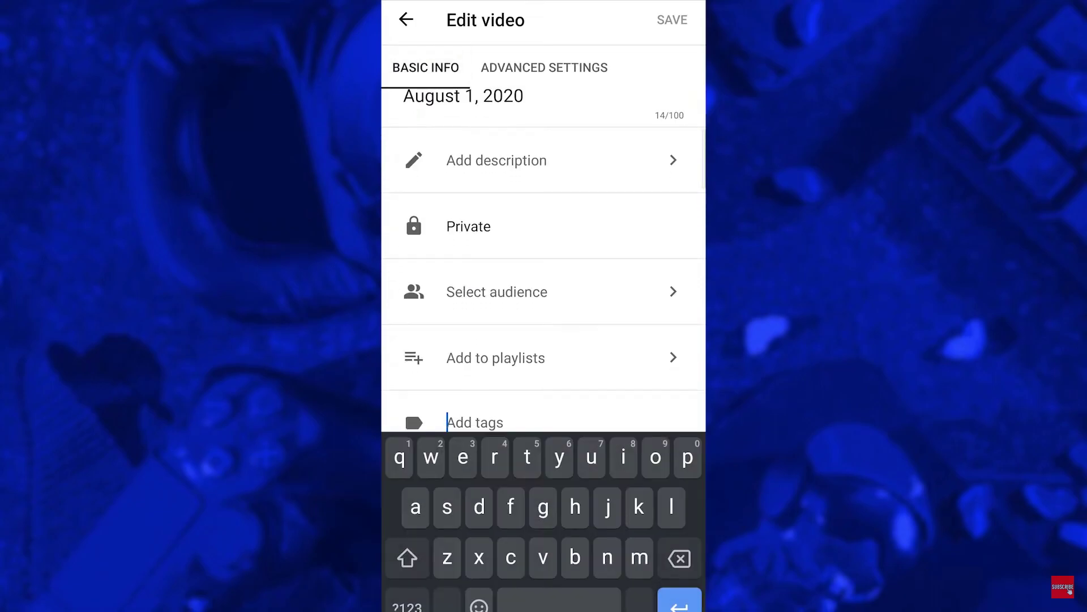
click(469, 227)
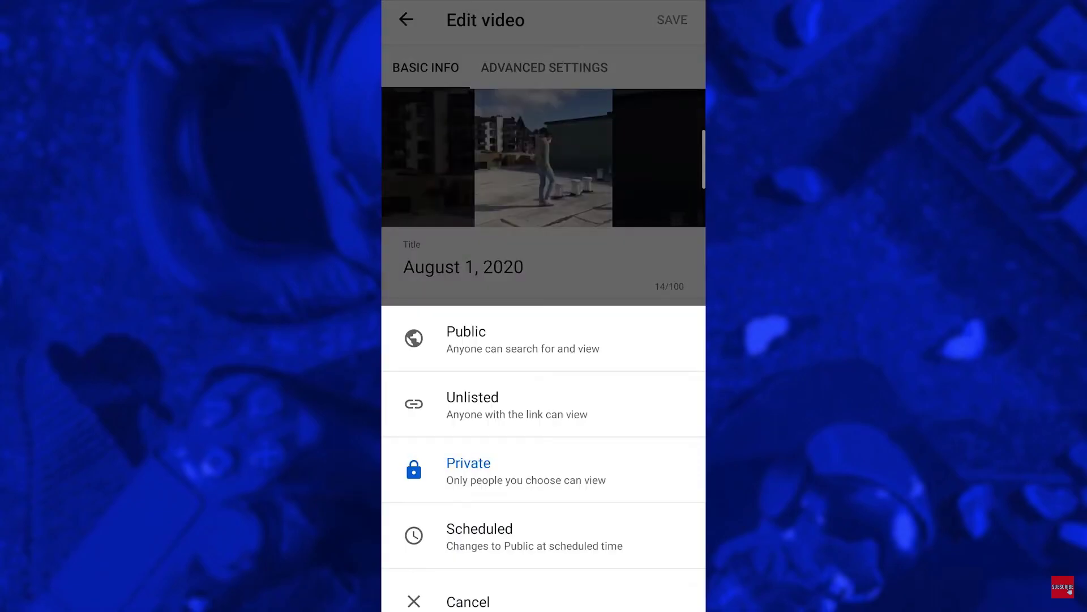
click(469, 463)
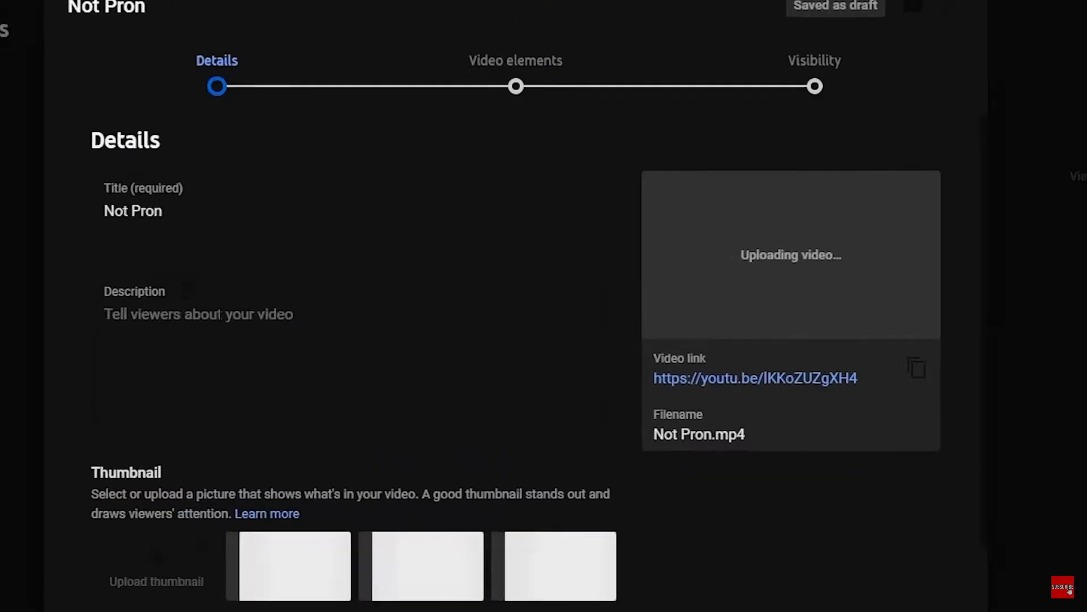
click(222, 315)
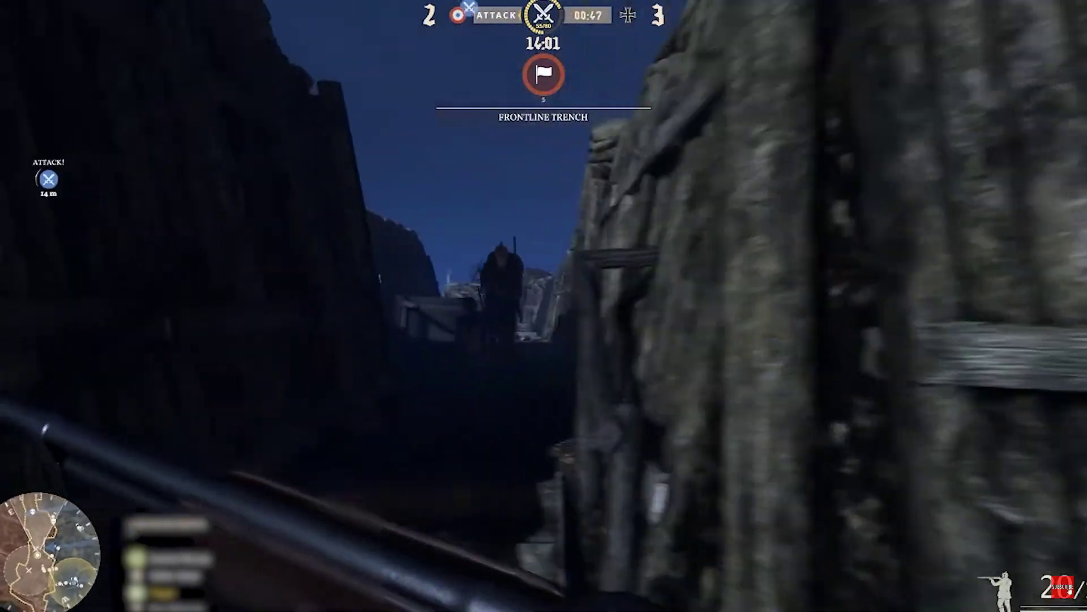
right_click(543, 306)
click(544, 306)
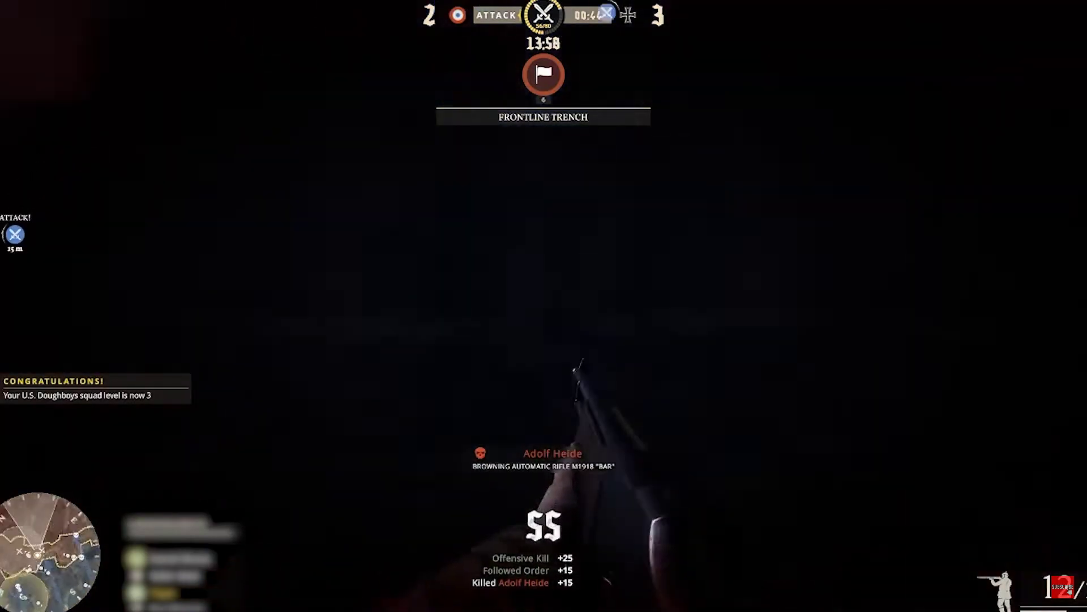
key(c)
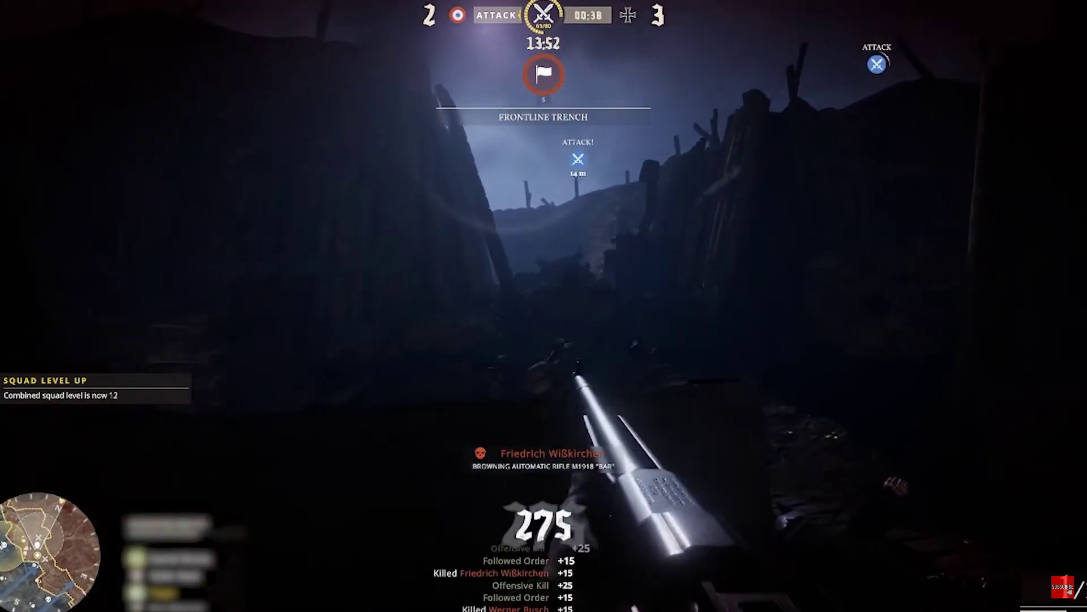
key(Tab)
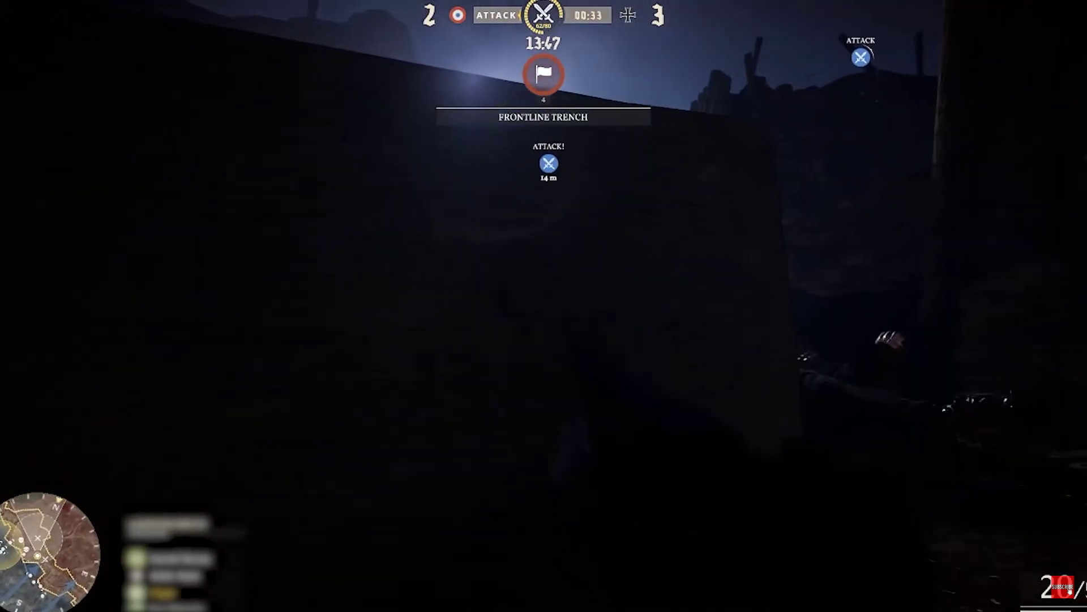
right_click(544, 306)
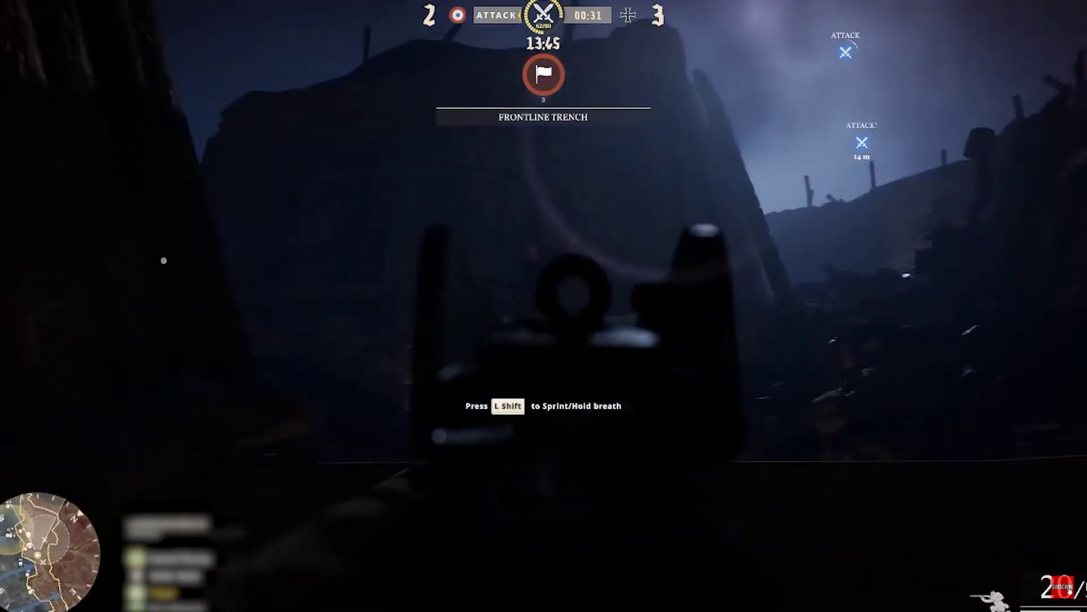
click(544, 305)
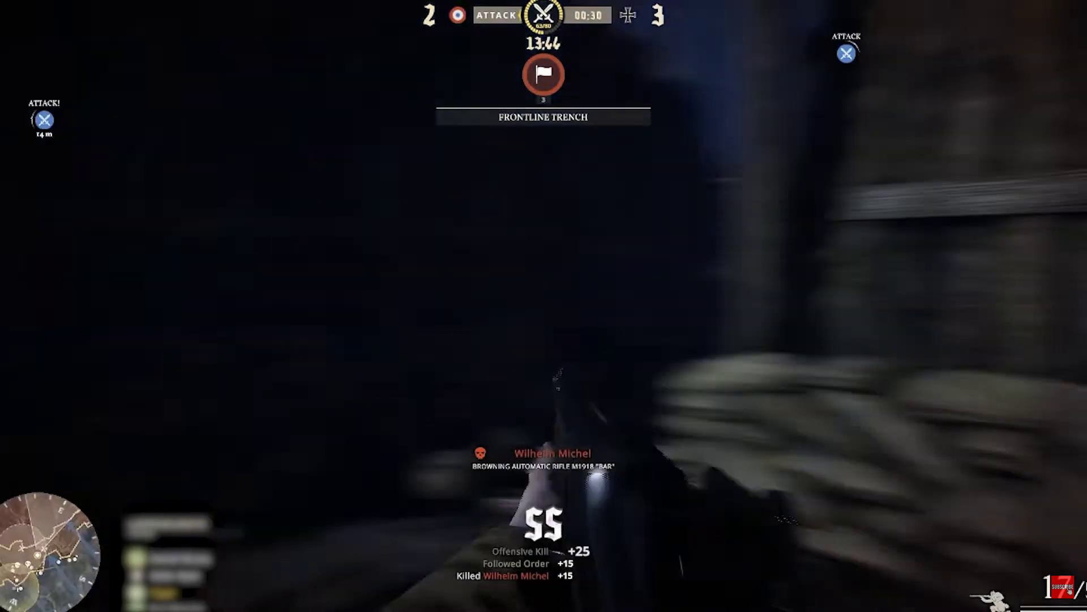